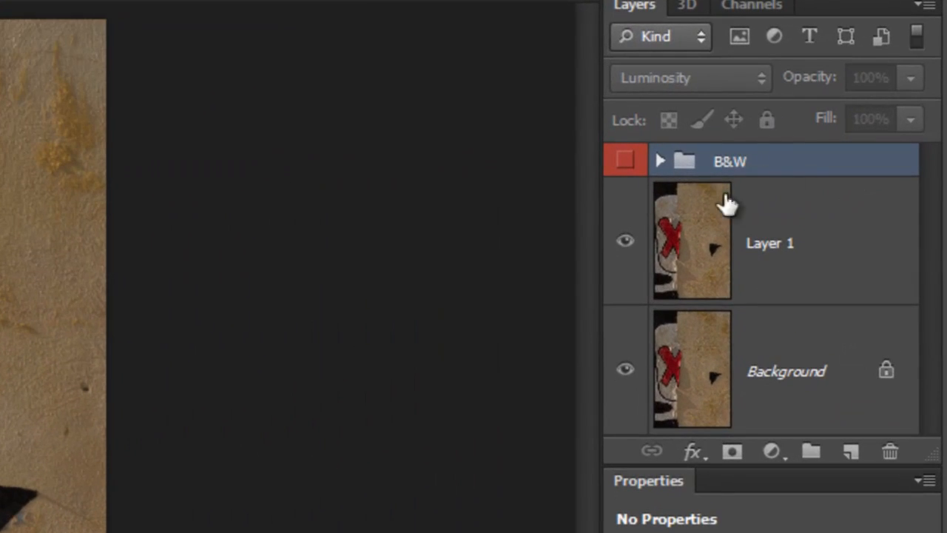
Expand the B&W group to review the layers inside it and collapse the group again
left_click(660, 161)
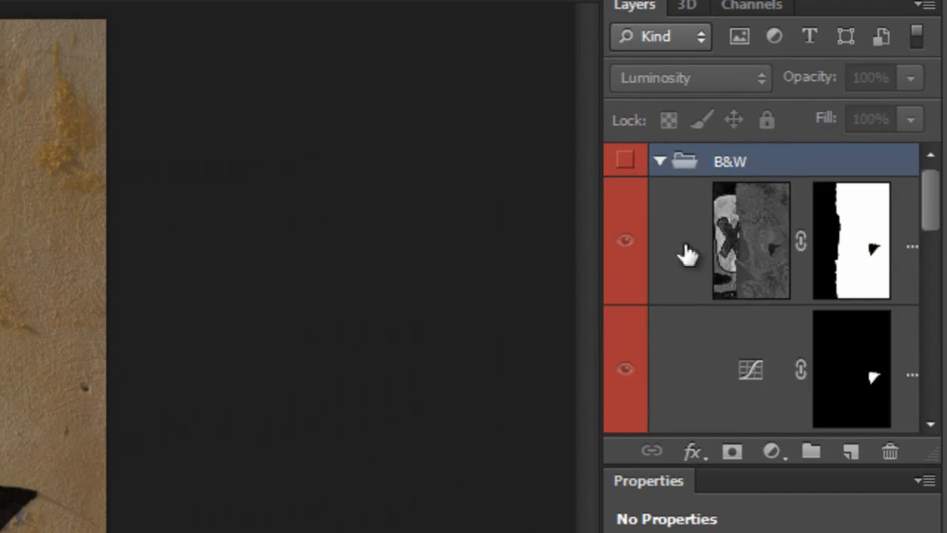
left_click_drag(932, 225, 924, 184)
left_click(658, 163)
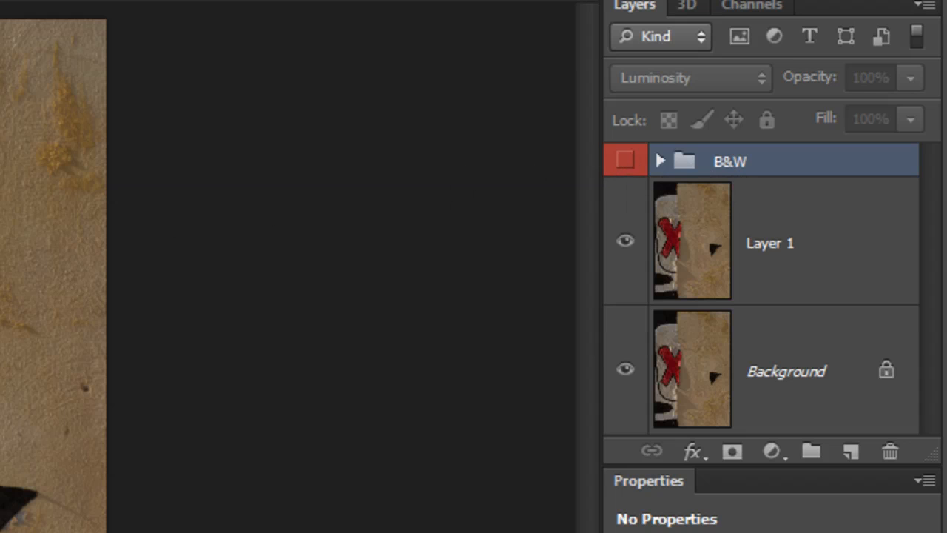
Show the B&W group, toggling its visibility to compare the image with and without the luminosity blend
left_click(625, 162)
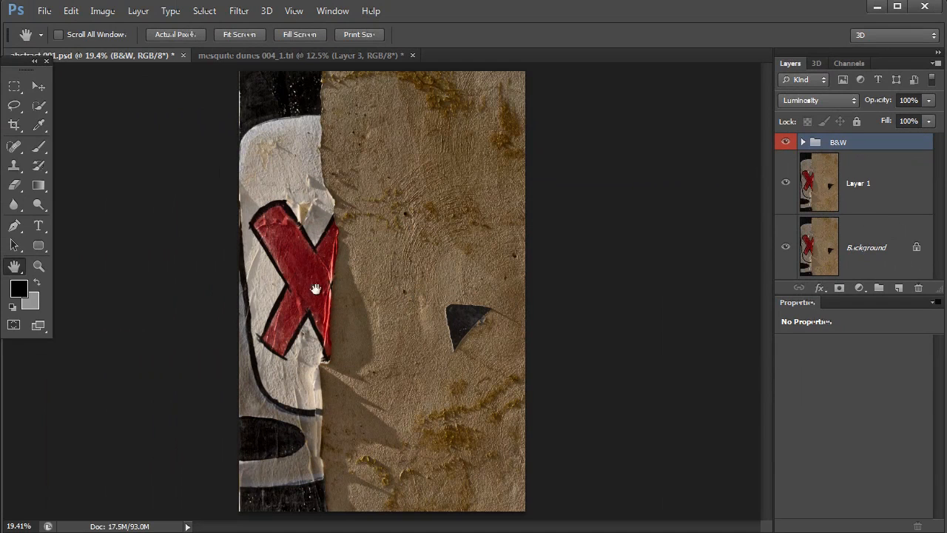
left_click(786, 143)
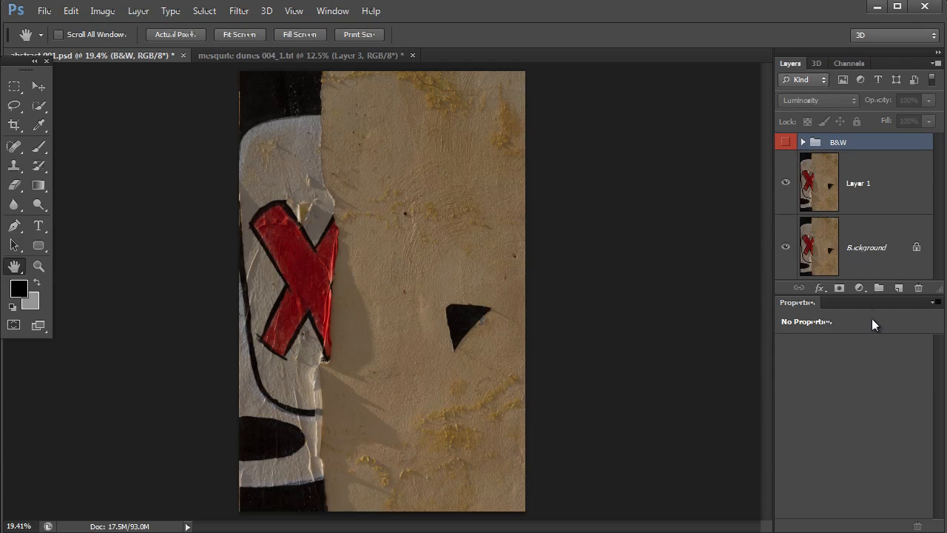
left_click(786, 143)
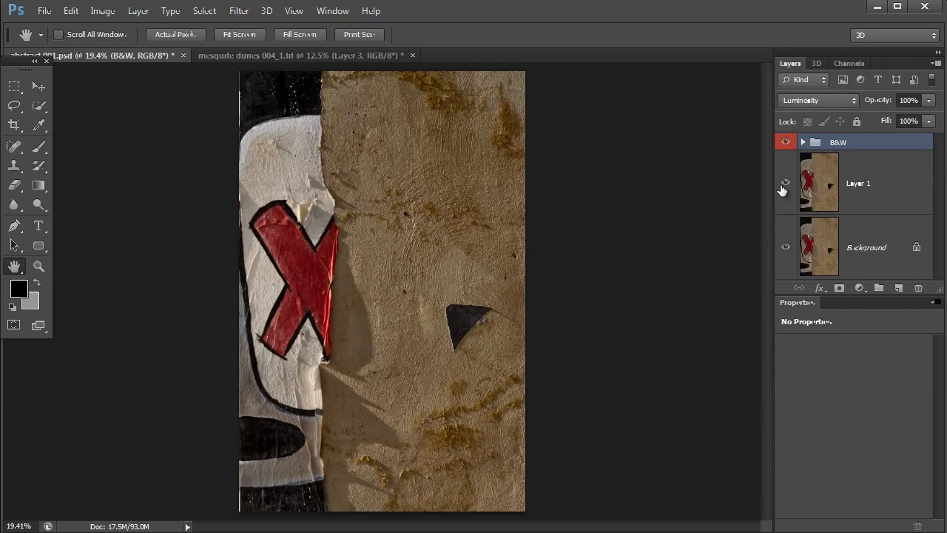
left_click(787, 147)
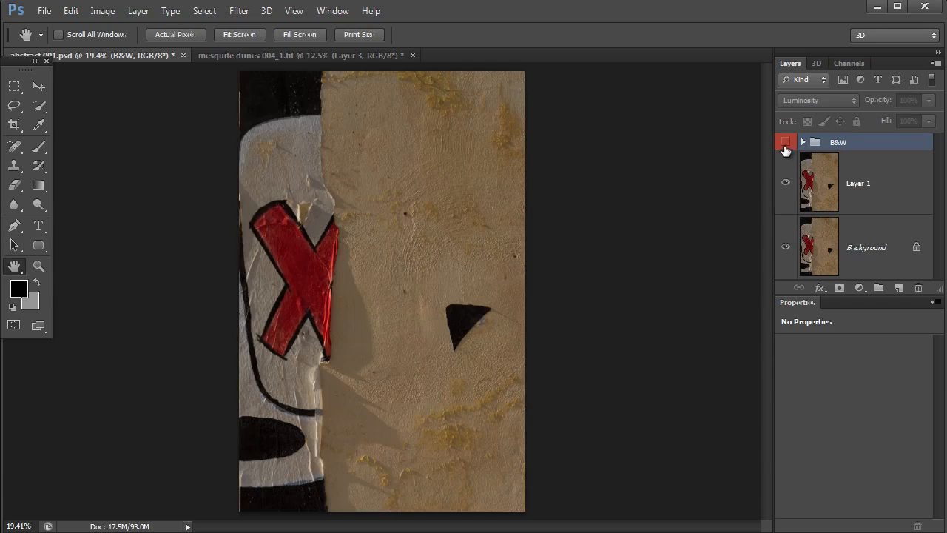
left_click(785, 143)
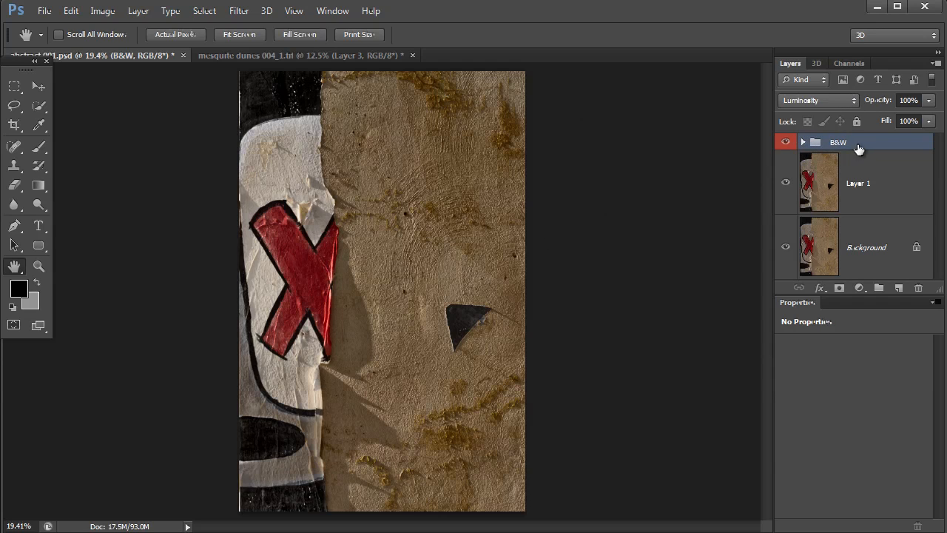
Set the B&W group's blend mode to Normal and expand the group
left_click(849, 99)
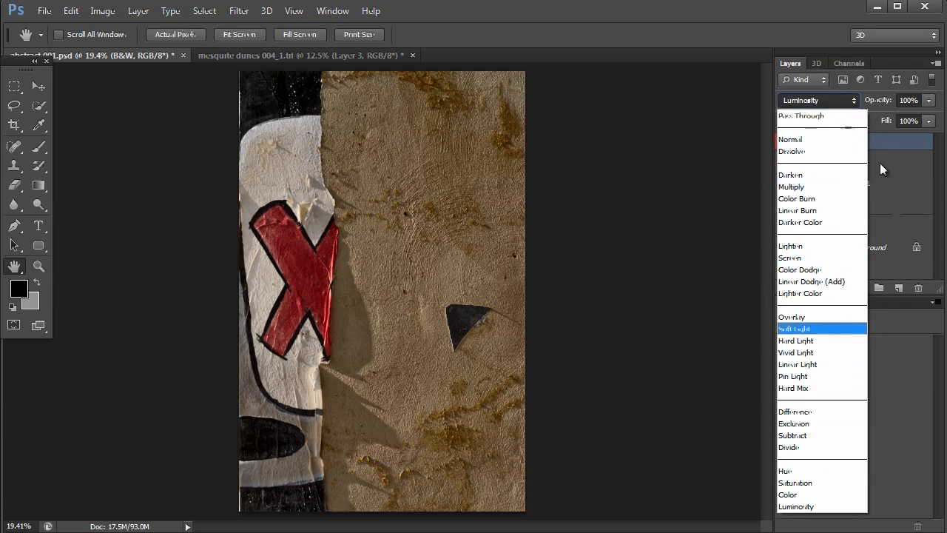
left_click(812, 141)
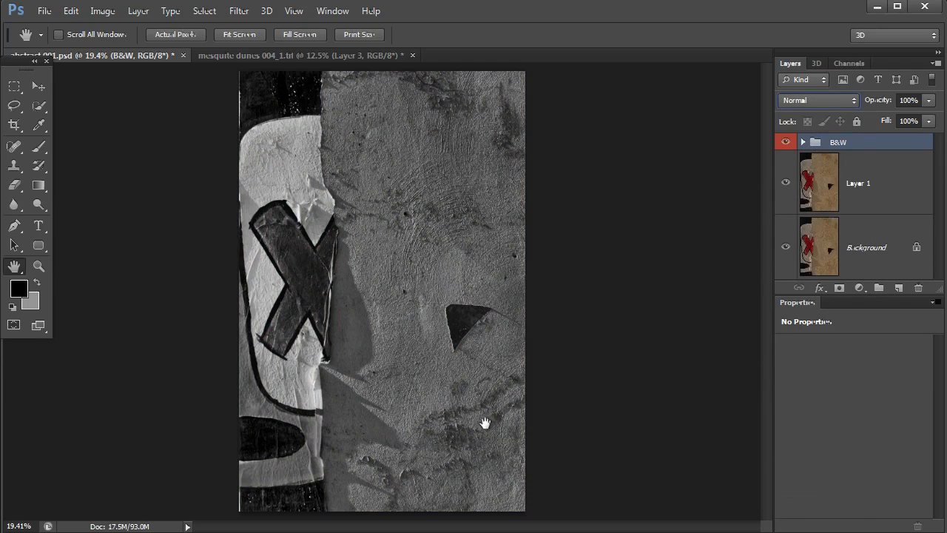
left_click(803, 141)
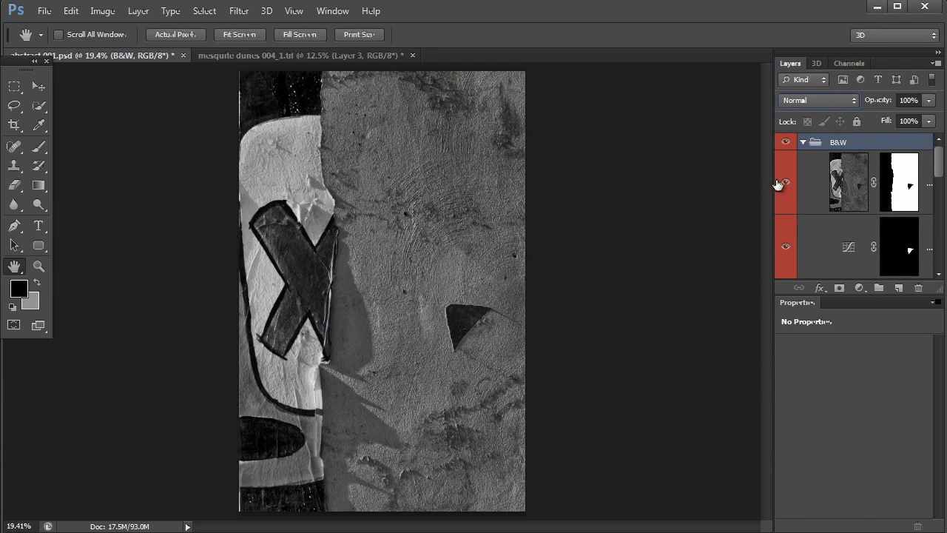
Hide all layers in the B&W group above the lower masked Silver Efex Pro 2 layer
left_click_drag(786, 184, 786, 247)
left_click_drag(937, 167, 938, 198)
left_click_drag(786, 177, 786, 238)
scroll(941, 196, "down", 3)
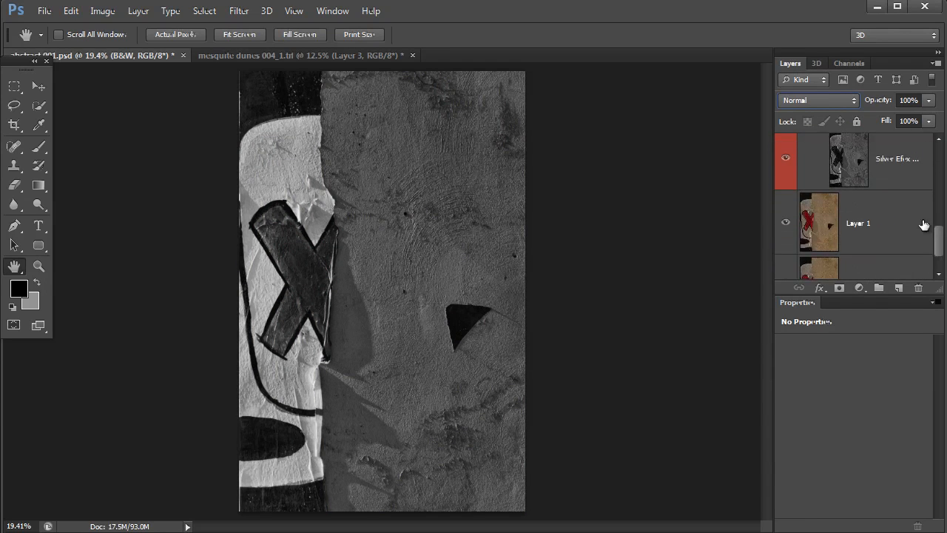
scroll(937, 252, "up", 2)
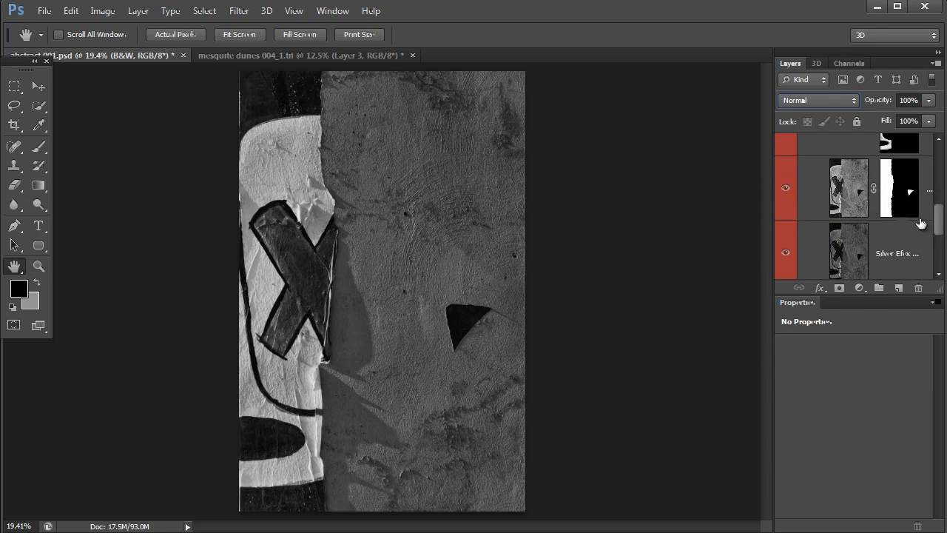
Toggle the lower masked Silver Efex Pro 2 layer repeatedly to compare the painted strip with and without it
left_click(787, 189)
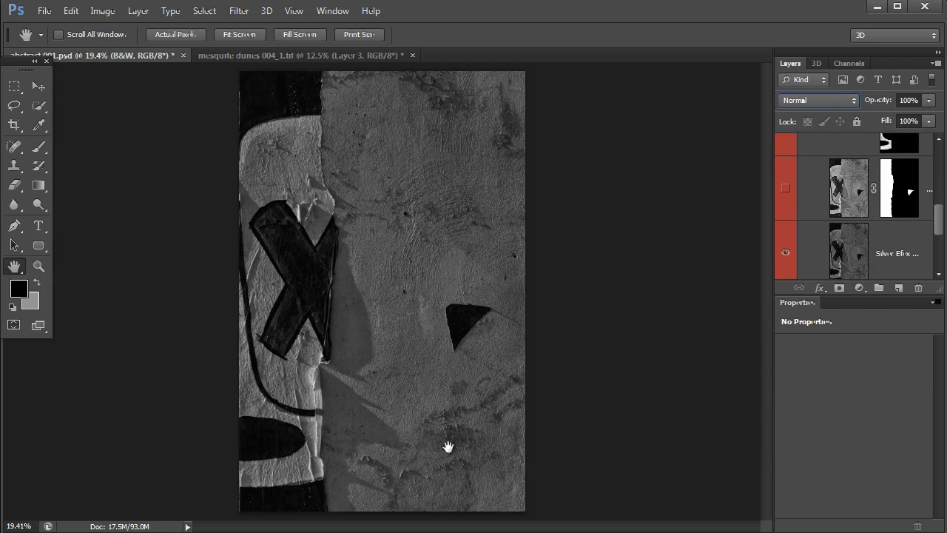
left_click(846, 199)
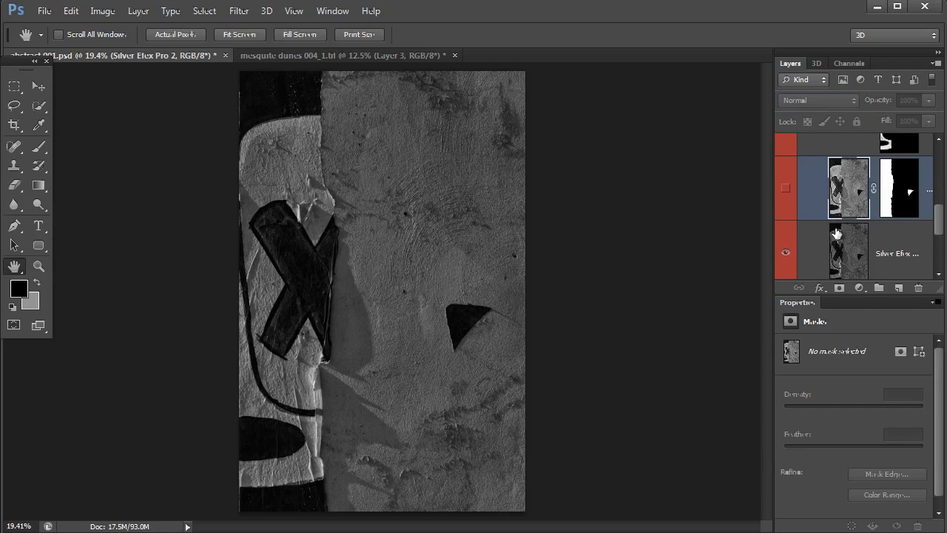
left_click(786, 189)
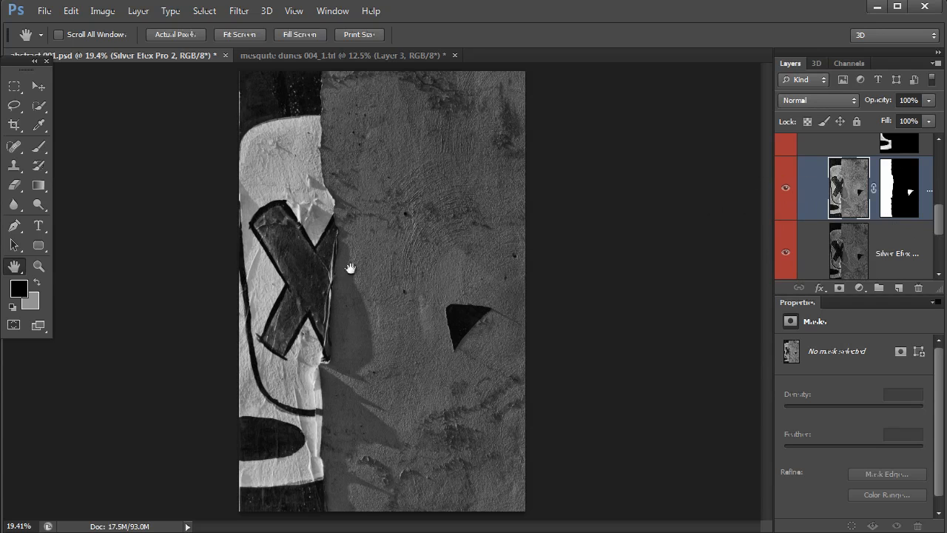
left_click(788, 199)
left_click(787, 197)
left_click(786, 196)
left_click(787, 196)
left_click(786, 196)
left_click(787, 197)
left_click(787, 197)
left_click(786, 196)
left_click(787, 195)
left_click(787, 196)
Select and show the Curves 1 layer above the masked Silver Efex layer, toggling it to compare the lower part of the painted strip
scroll(936, 222, "up", 3)
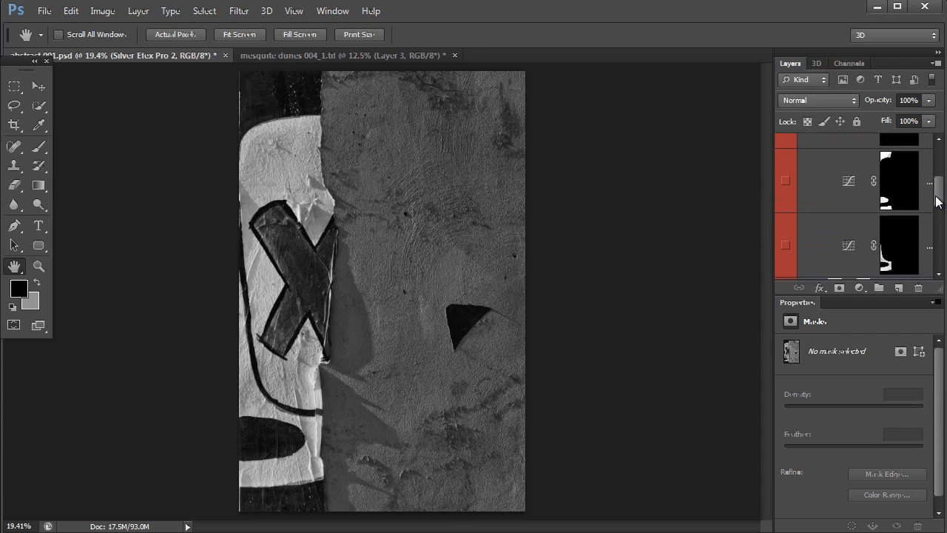
left_click_drag(936, 210, 936, 214)
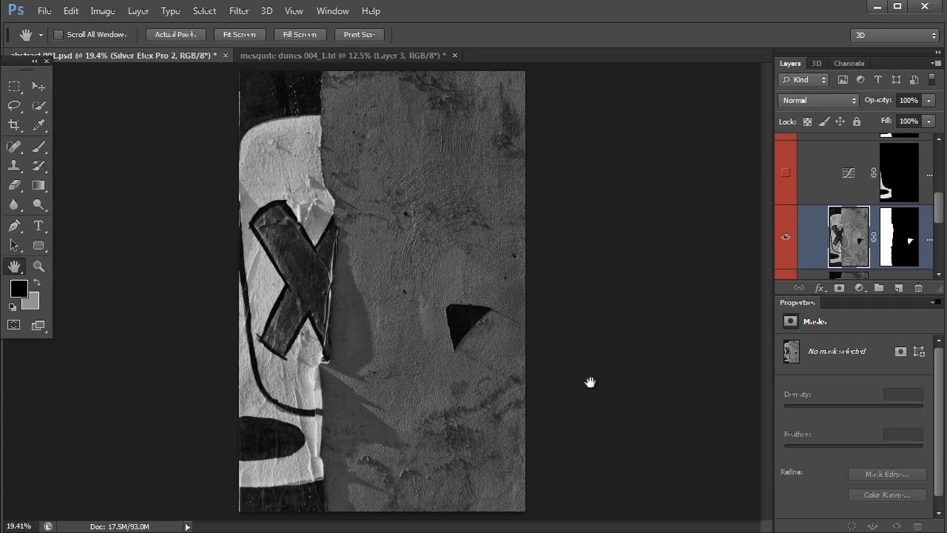
scroll(347, 338, "up", 3)
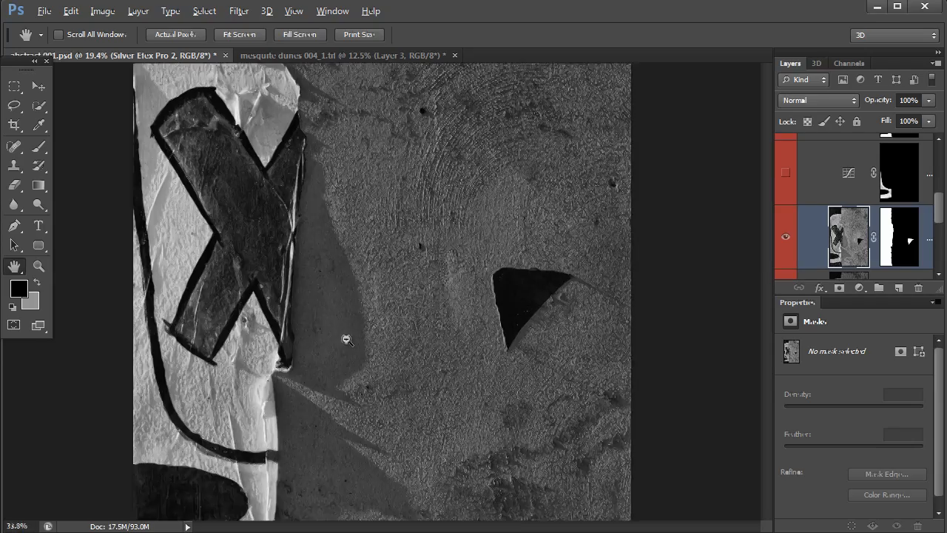
left_click_drag(330, 345, 387, 222)
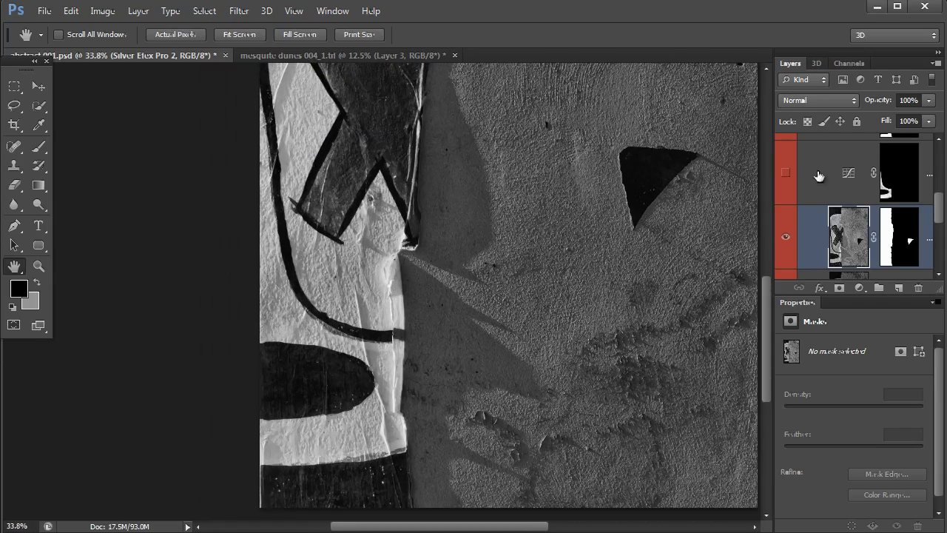
left_click(851, 175)
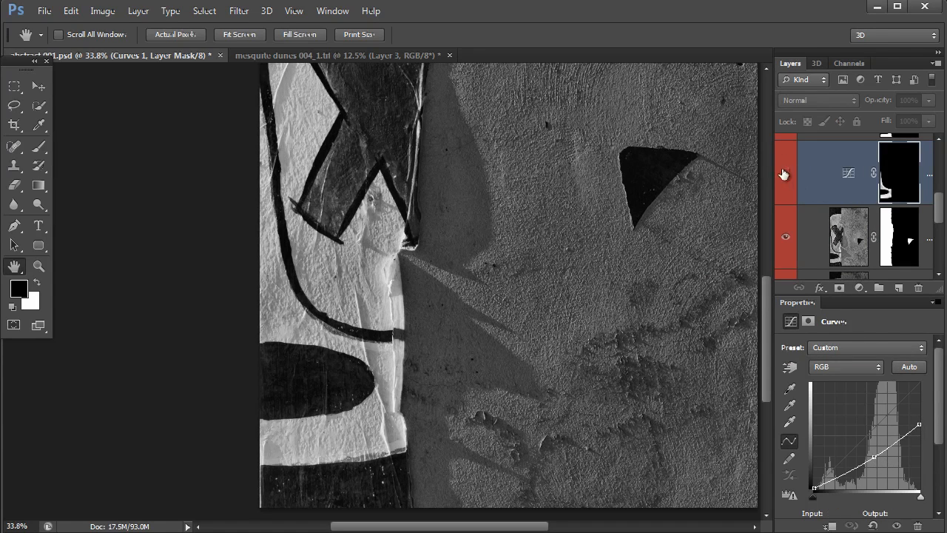
left_click(786, 175)
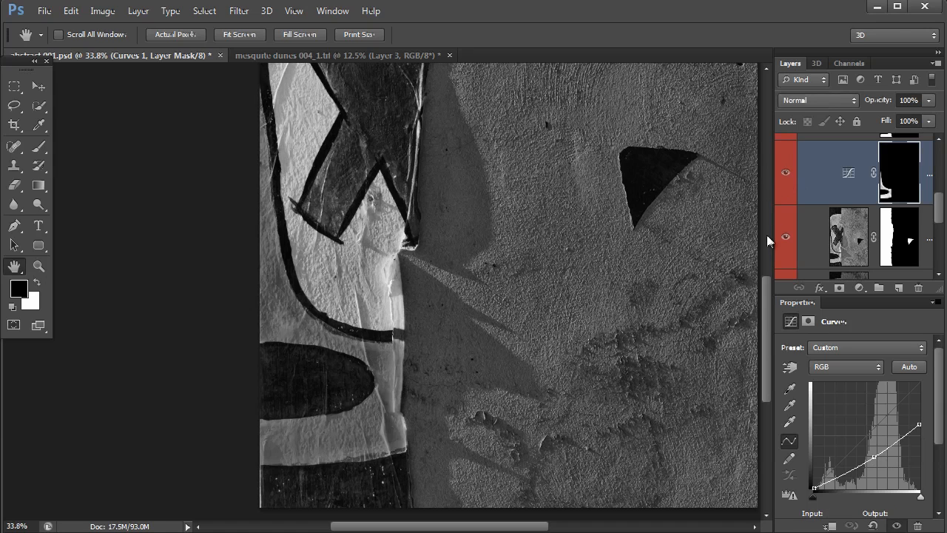
left_click(786, 174)
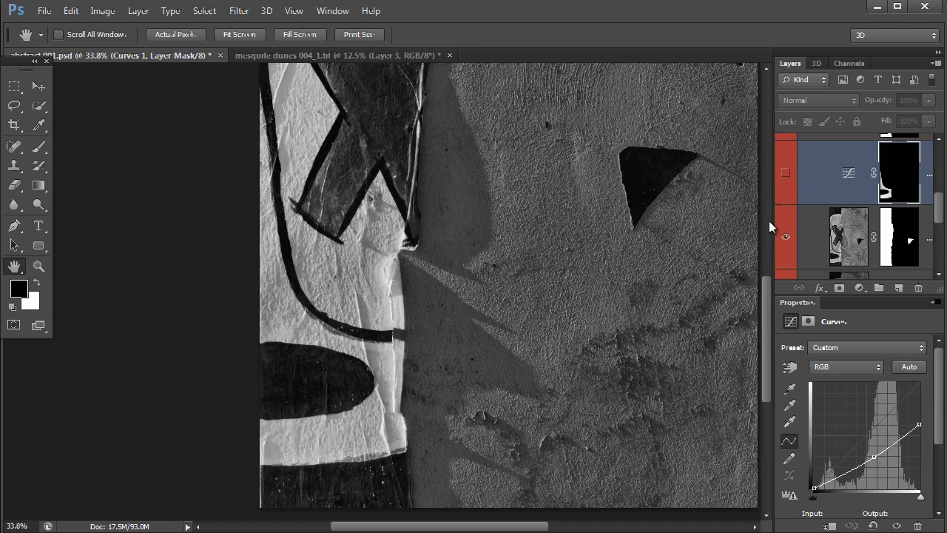
left_click(786, 175)
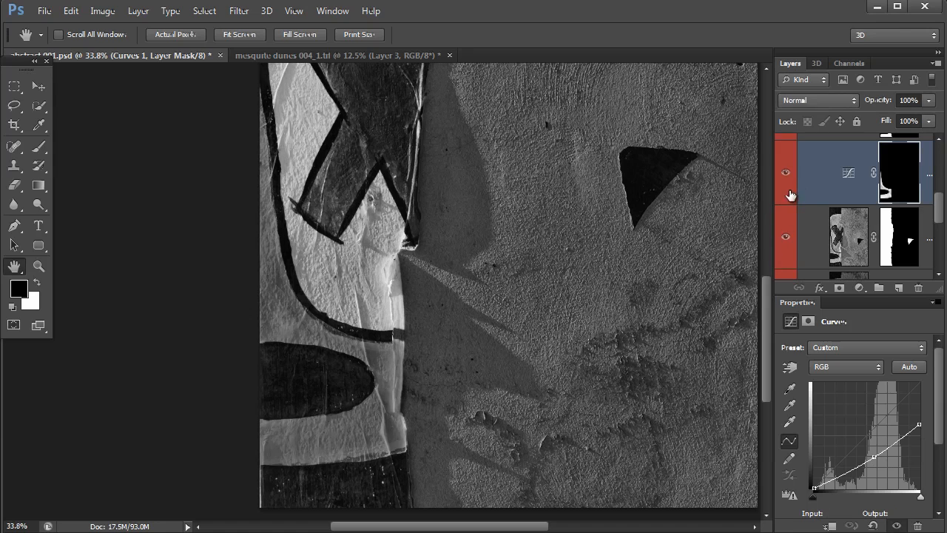
left_click(785, 178)
left_click(786, 176)
Examine the painted strip from top to bottom with the Curves 1 adjustment applied
left_click_drag(346, 191, 372, 333)
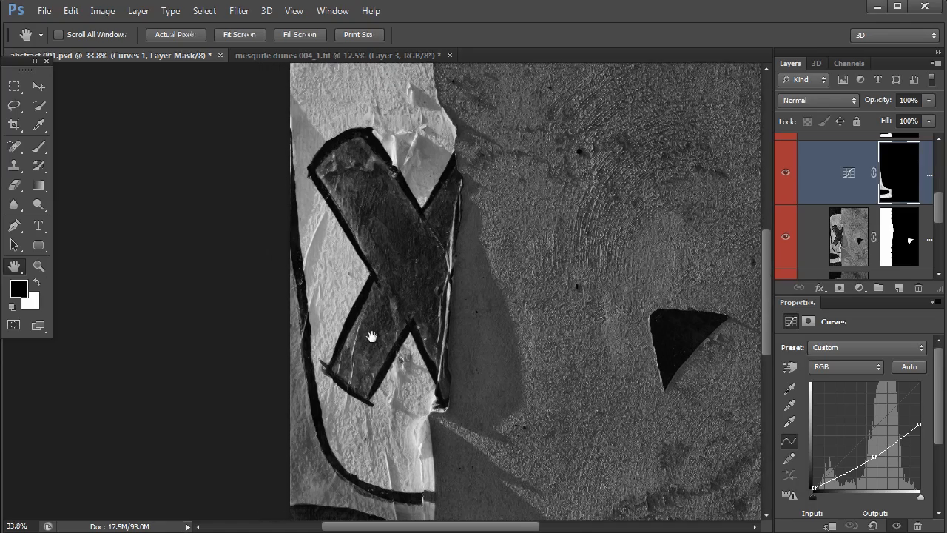
left_click_drag(392, 229, 425, 356)
left_click_drag(442, 282, 438, 377)
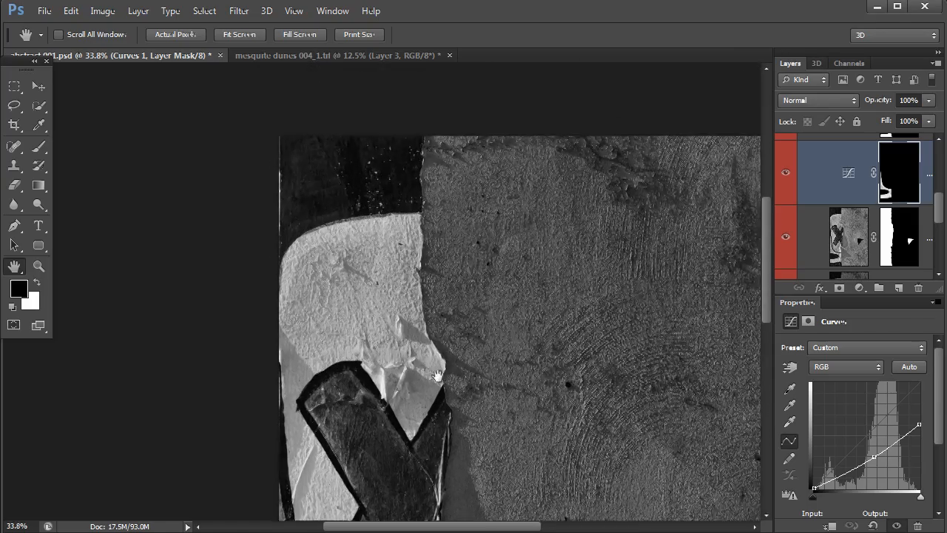
left_click_drag(459, 489, 437, 279)
left_click_drag(438, 443, 431, 404)
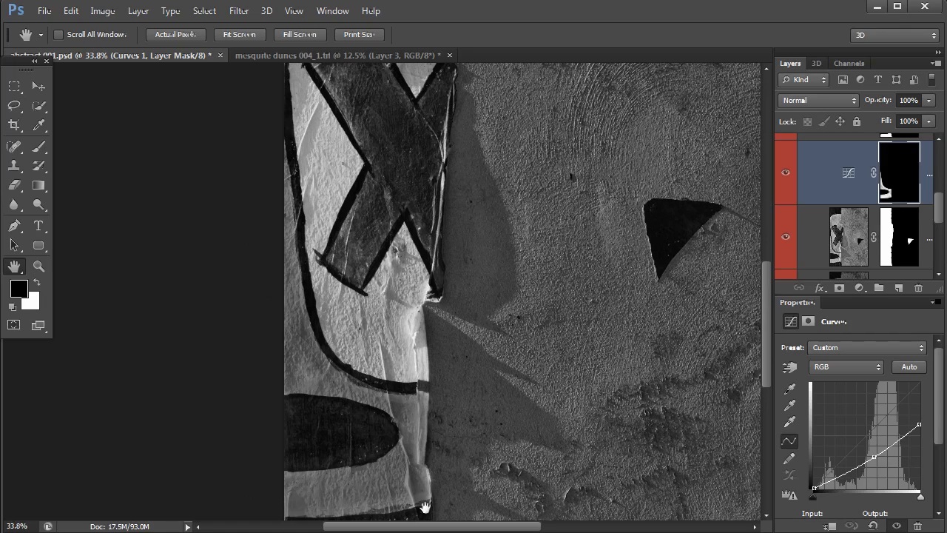
left_click_drag(522, 235, 475, 313)
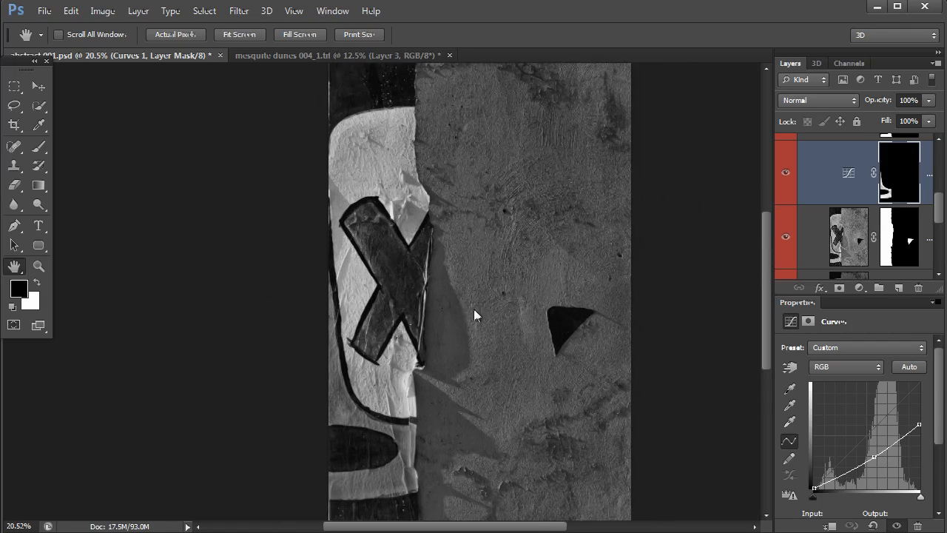
Toggle the Curves layer directly above Curves 1 to compare the black area at the top of the image
mouse_move(938, 218)
left_mouse_down()
mouse_move(938, 195)
mouse_move(938, 205)
left_mouse_up()
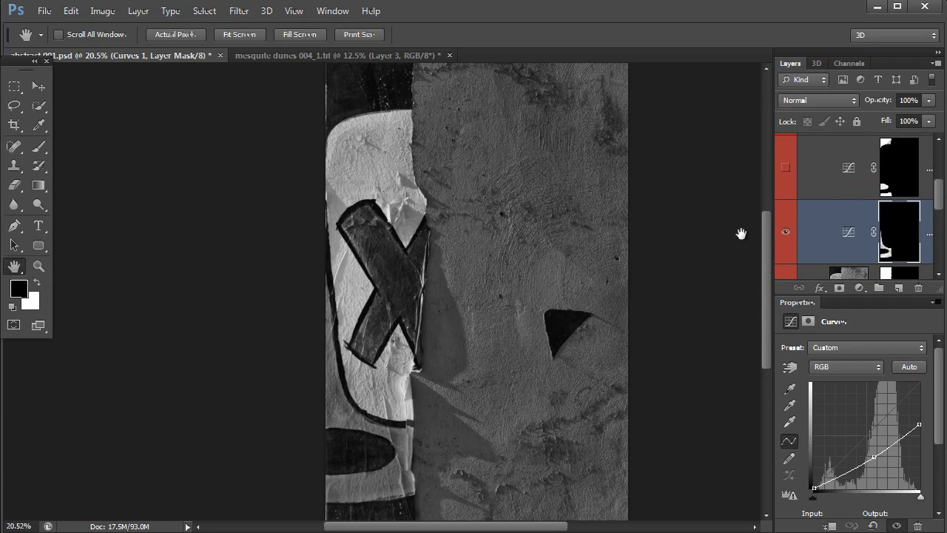
left_click(787, 172)
left_click(787, 171)
left_click_drag(375, 99, 431, 285)
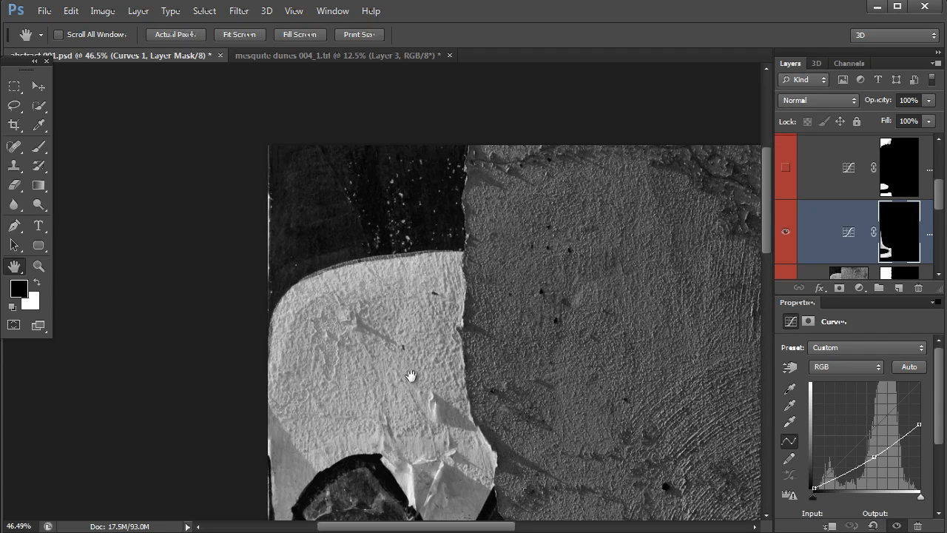
left_click(786, 171)
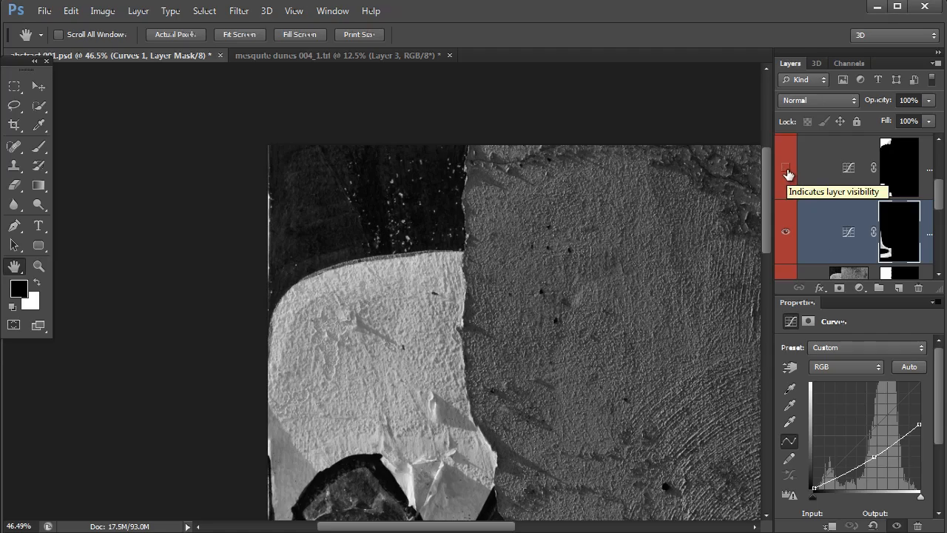
left_click(786, 170)
left_click(786, 170)
Show the Curves layer above Curves 1, comparing its effect on the black painted shapes at the bottom of the image
scroll(401, 365, "down", 10)
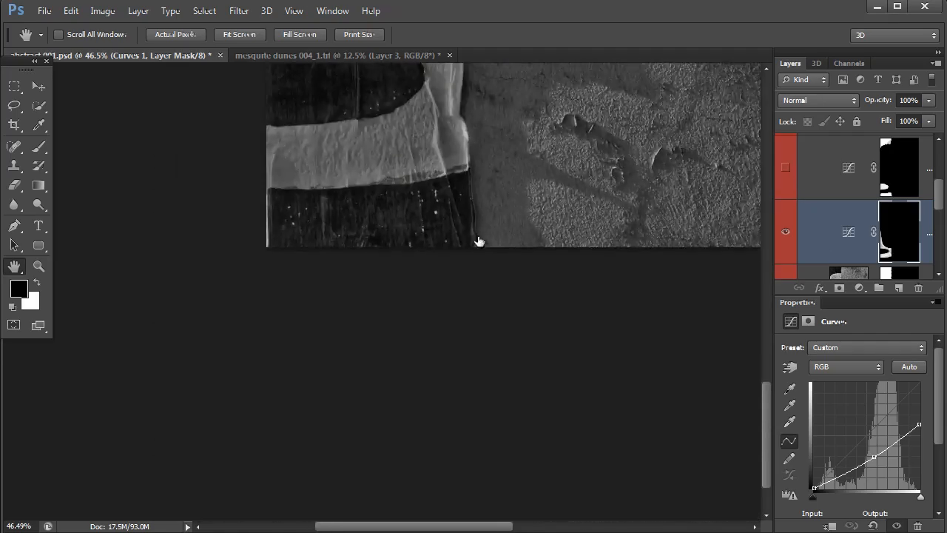
left_click_drag(530, 111, 536, 334)
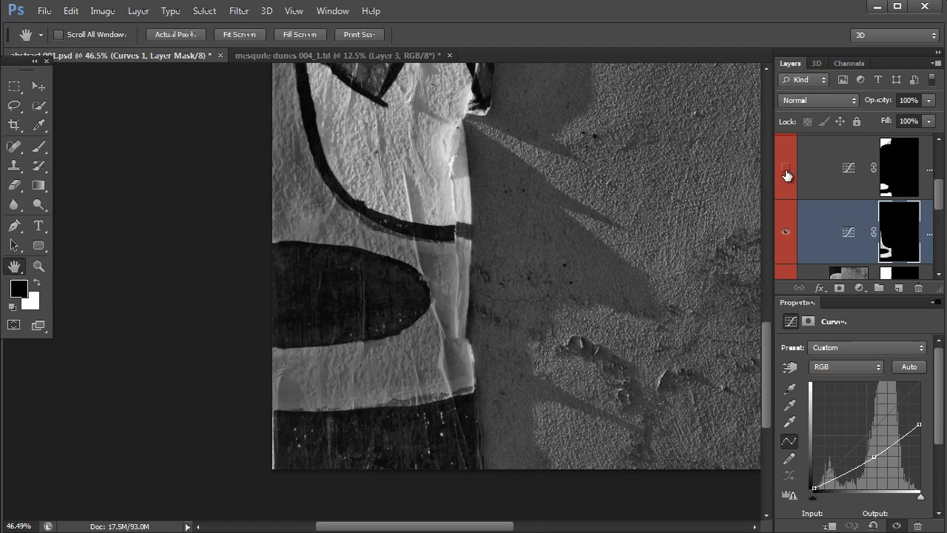
left_click(787, 172)
left_click(787, 172)
left_click(786, 172)
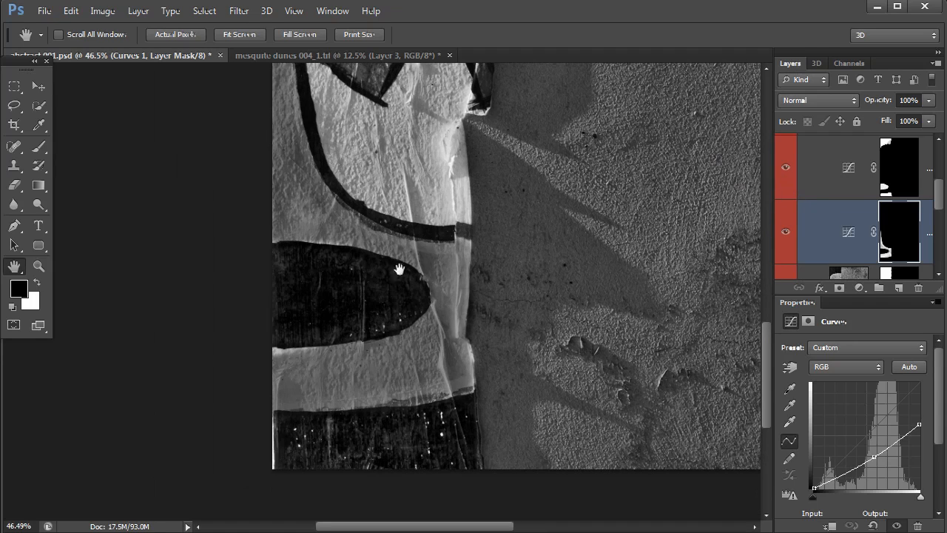
left_click_drag(579, 196, 499, 231)
left_click_drag(412, 258, 453, 269)
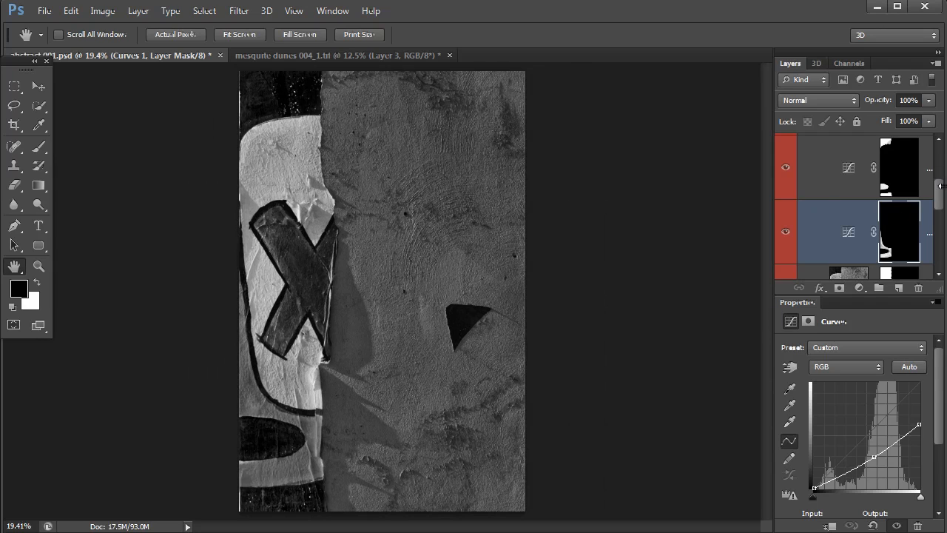
scroll(939, 177, "up", 4)
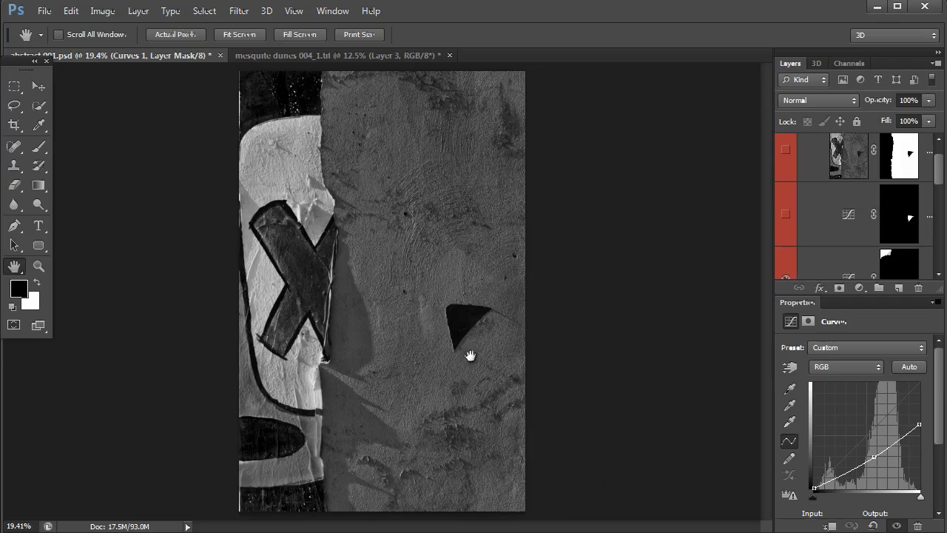
Select and show the Curves 3 layer masked to the black triangle on the wall
left_click_drag(444, 330, 552, 335)
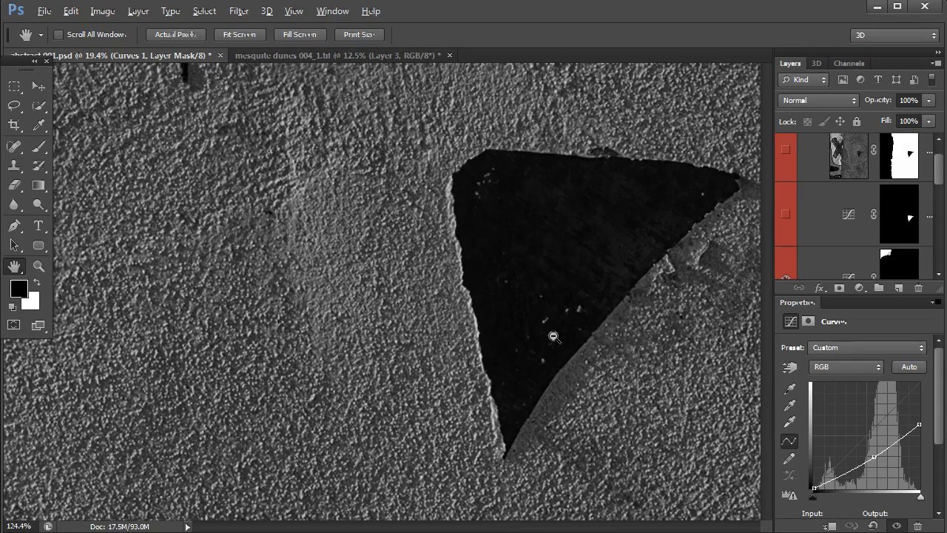
left_click_drag(552, 336, 541, 346)
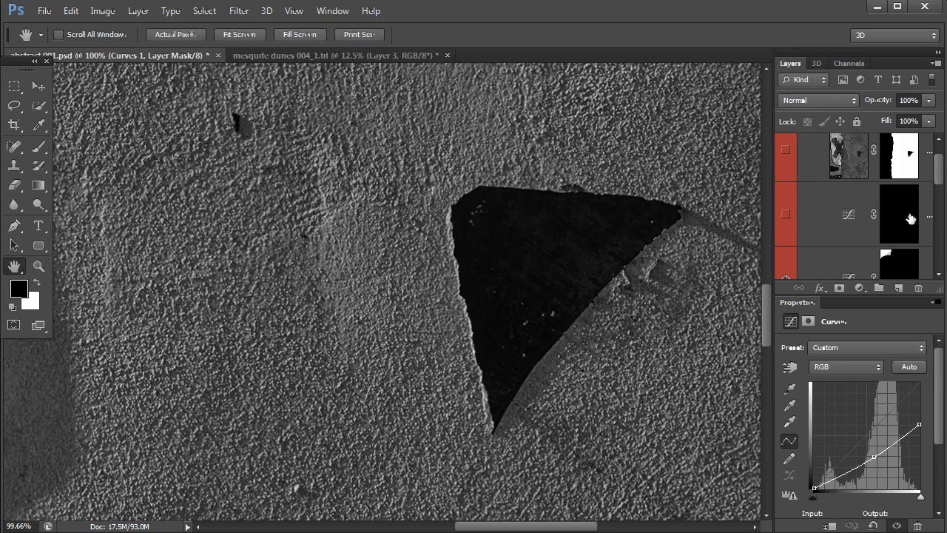
left_click(844, 216)
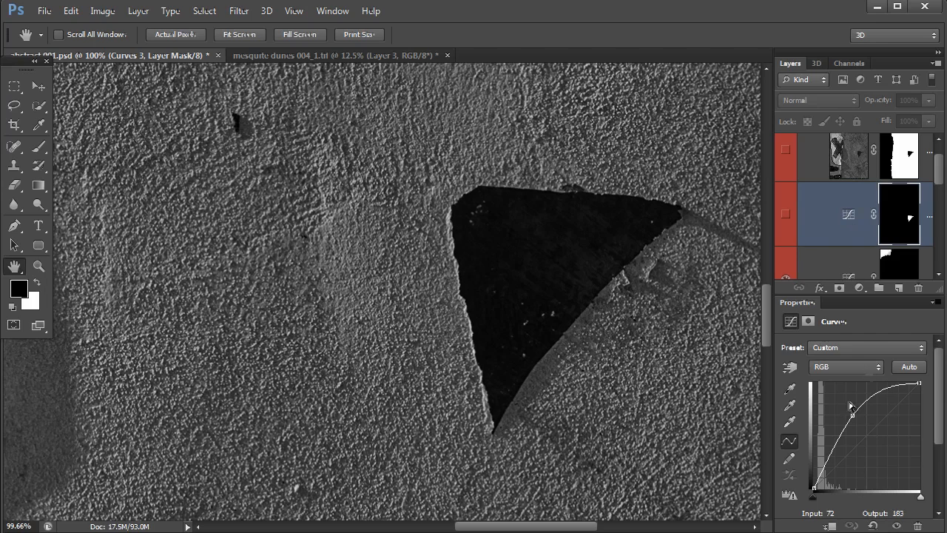
left_click(785, 213)
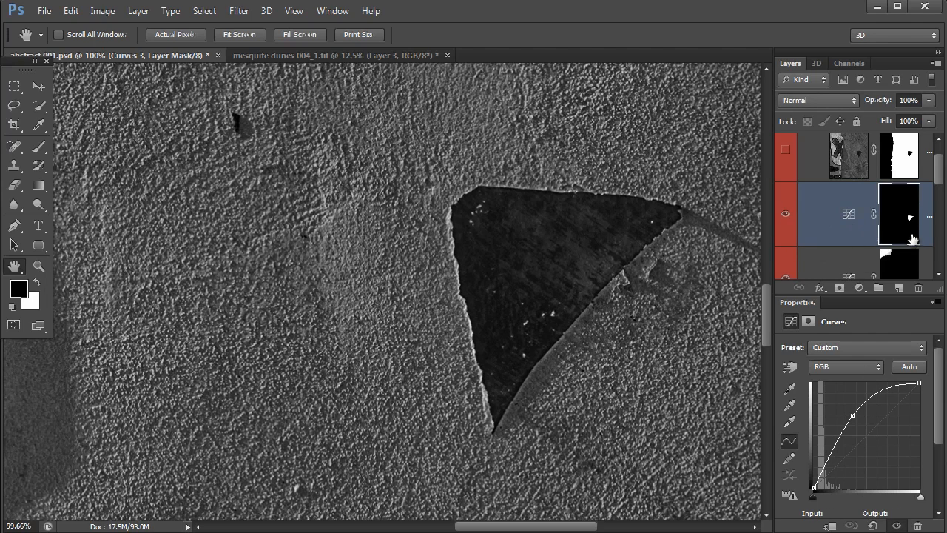
Toggle the Curves 3 layer repeatedly to compare the detail inside the black triangle
left_click(786, 214)
left_click(786, 214)
left_click(786, 214)
left_click(785, 214)
left_click(786, 213)
left_click(785, 214)
left_click_drag(603, 236, 503, 241)
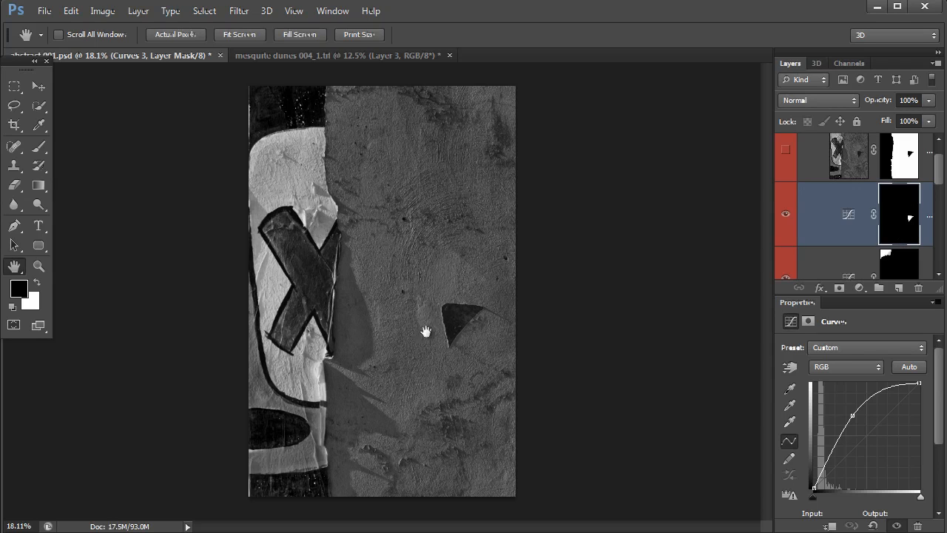
Select and show the masked Color Dodge layer, Layer 2, at the top of the B&W group
scroll(885, 244, "up", 1)
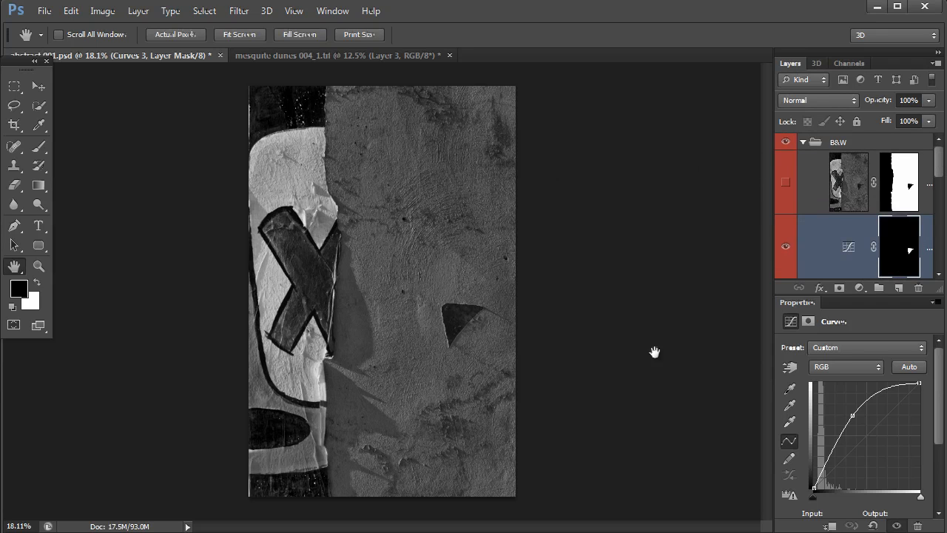
left_click(851, 188)
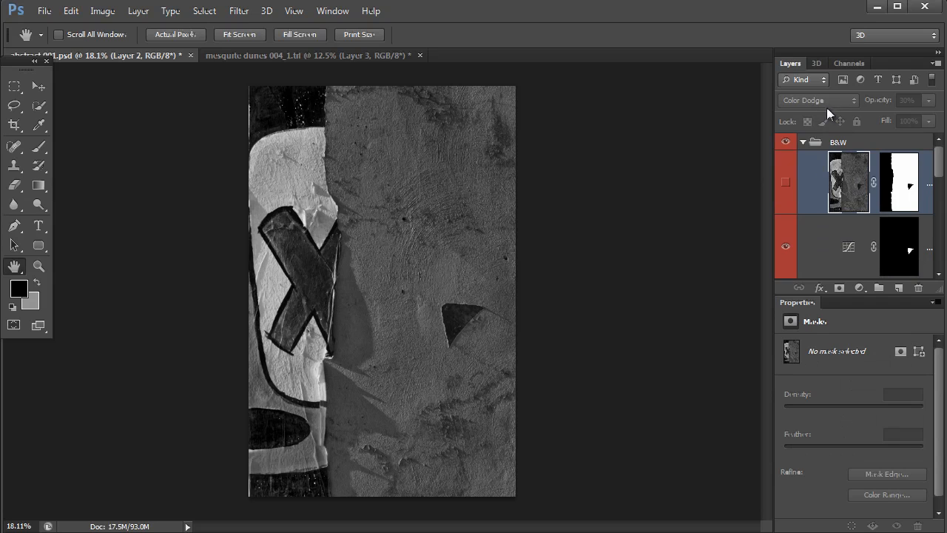
left_click(786, 185)
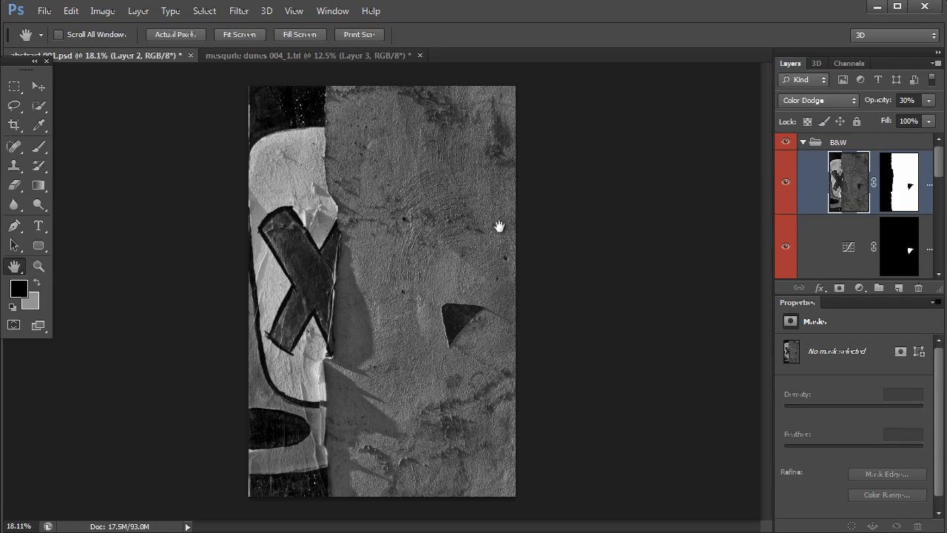
left_click_drag(421, 193, 488, 444)
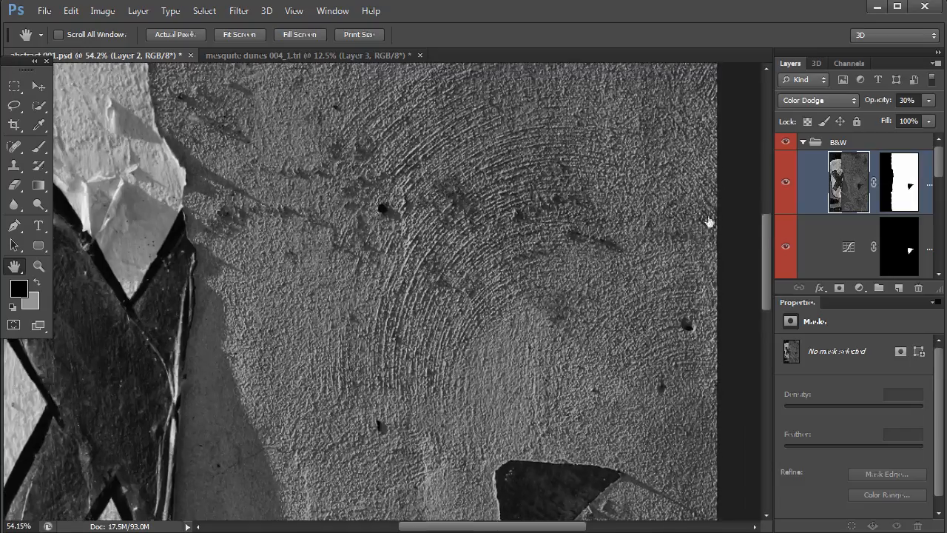
Toggle Layer 2 to compare its effect on the wall texture, and collapse the B&W group
left_click(786, 183)
left_click(787, 183)
left_click(787, 183)
left_click(786, 183)
scroll(482, 245, "down", 5)
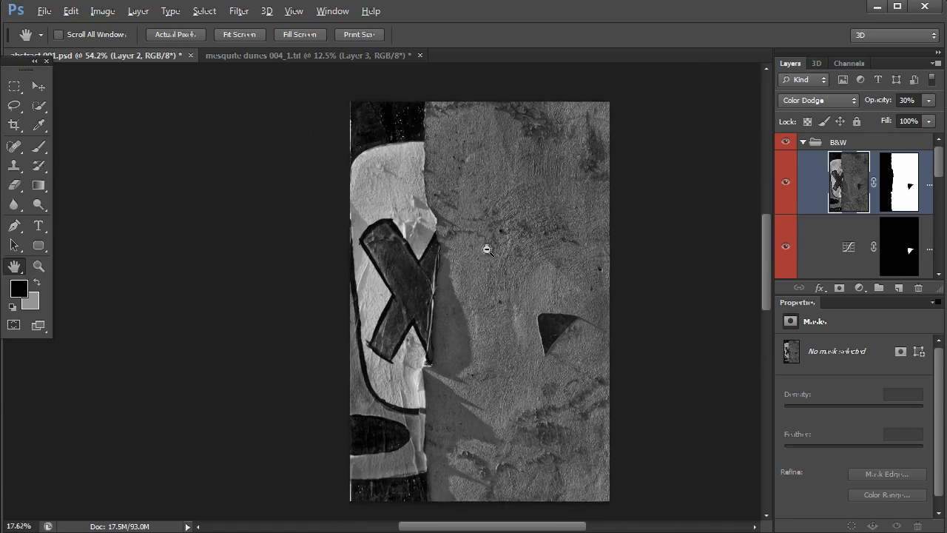
scroll(492, 252, "down", 1)
scroll(481, 324, "up", 1)
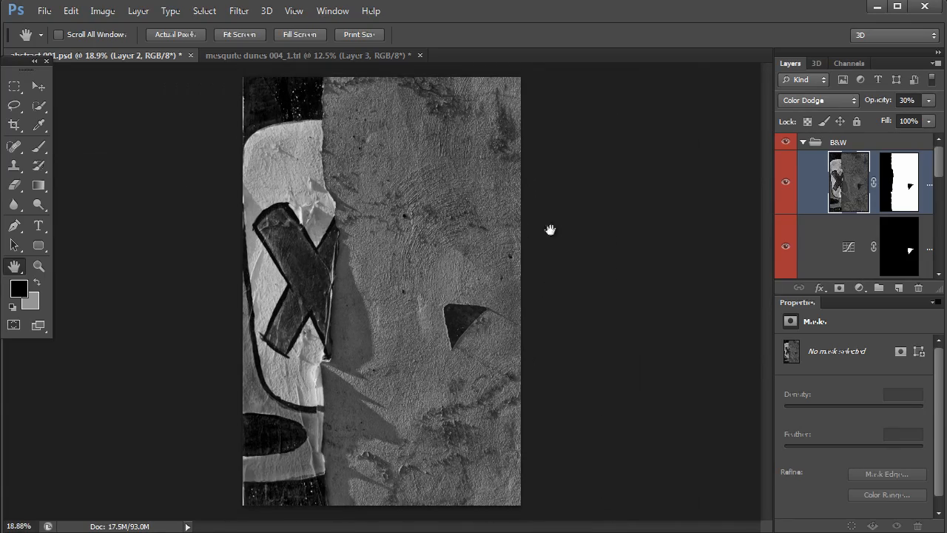
left_click(803, 142)
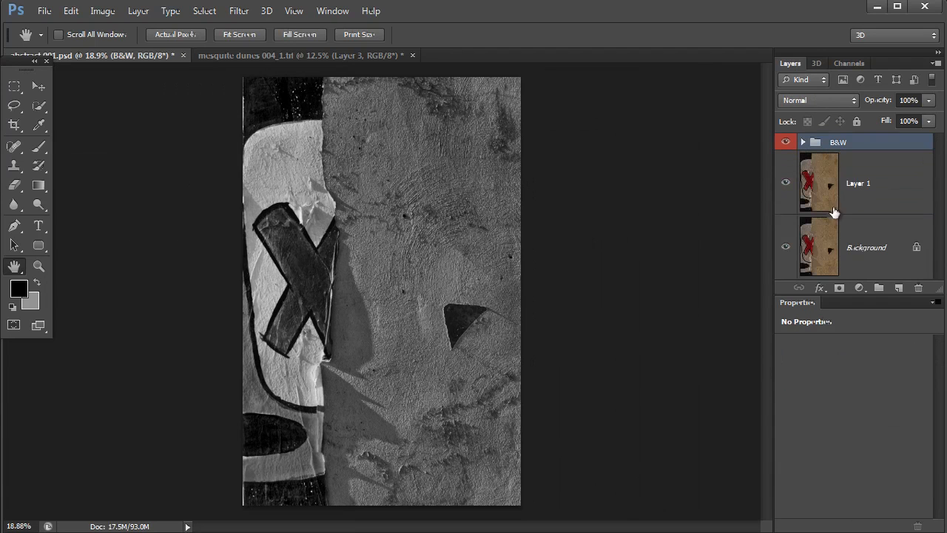
Hide the B&W group and desaturate a duplicate of Layer 1 for comparison
left_click(786, 142)
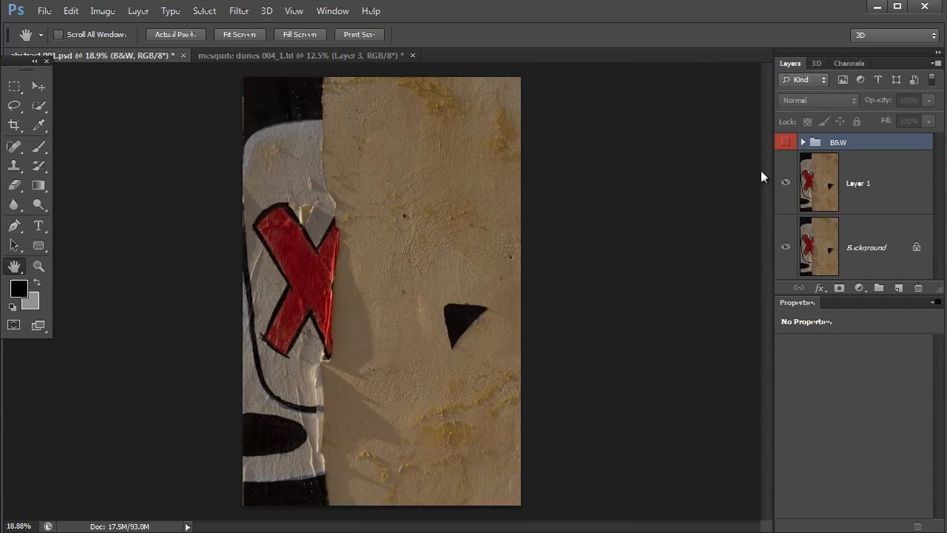
left_click(867, 190)
key("ctrl+j")
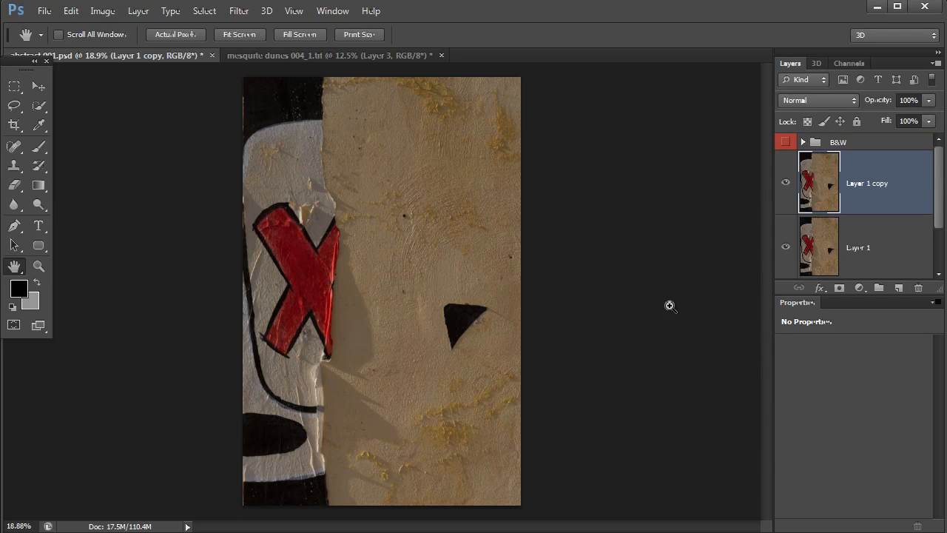
key("ctrl+shift+u")
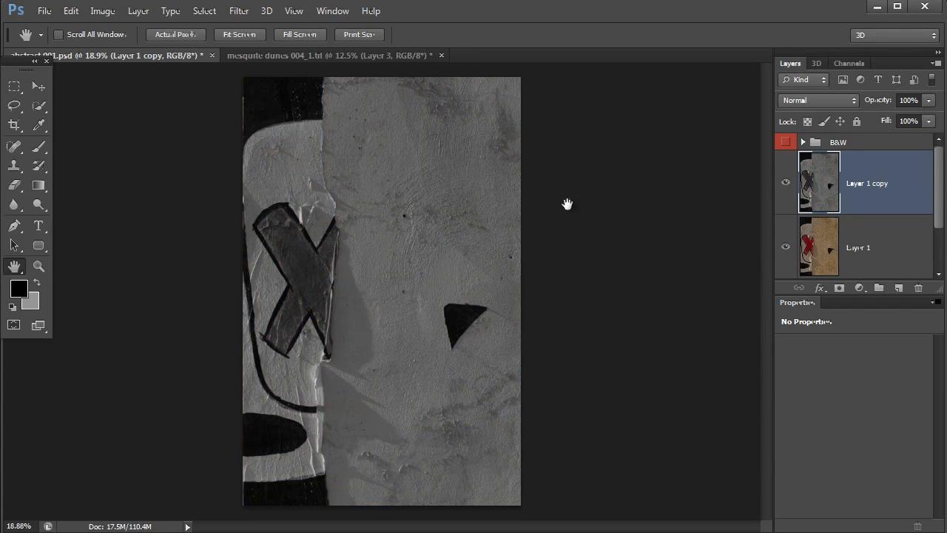
Compare the B&W group with the desaturated Layer 1 copy, leave the group shown and delete the copy
left_click(787, 145)
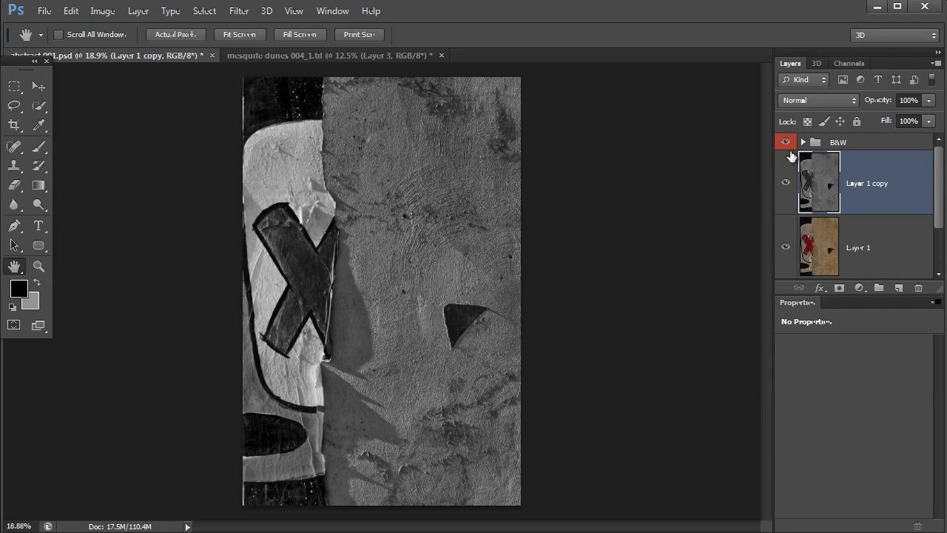
left_click(786, 141)
left_click(786, 184)
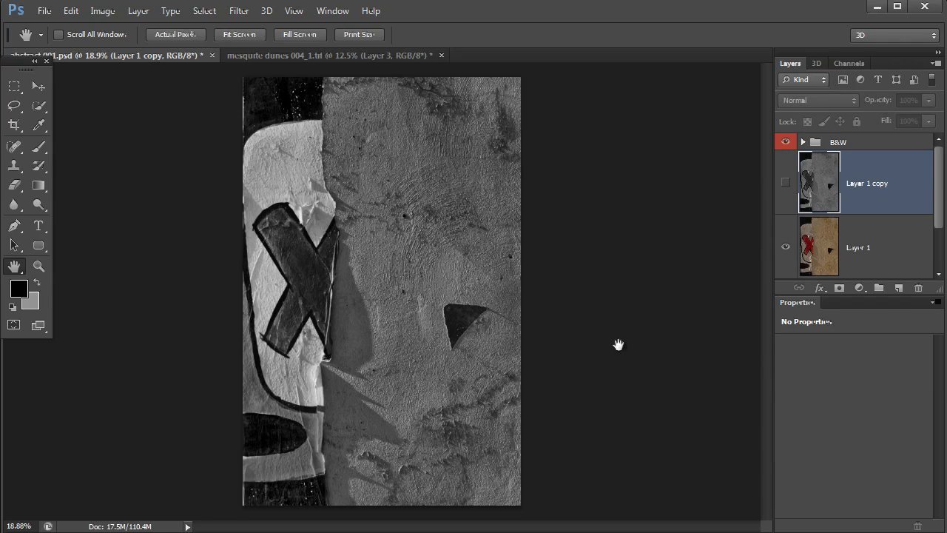
left_click(853, 142)
left_click_drag(834, 191, 919, 289)
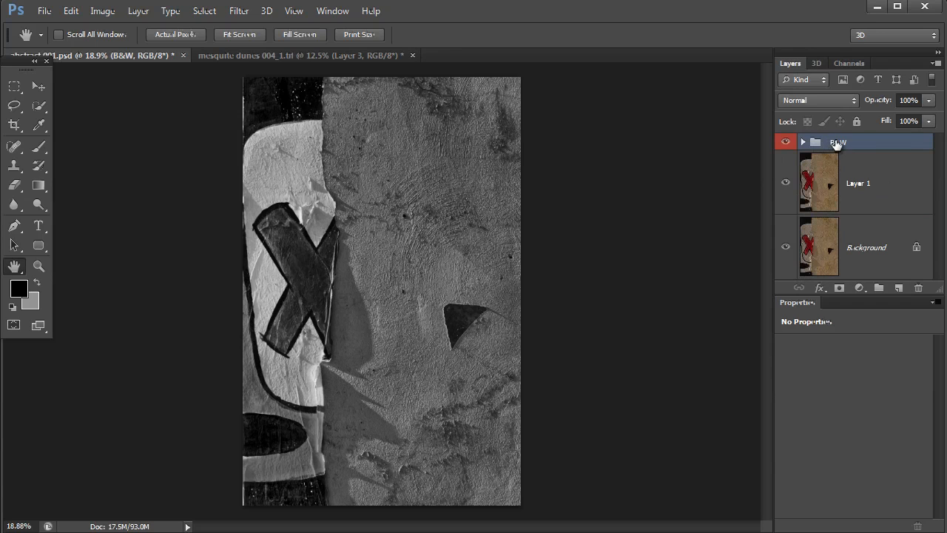
Toggle the B&W group against the color original and set the group's blend mode to Luminosity
left_click(786, 142)
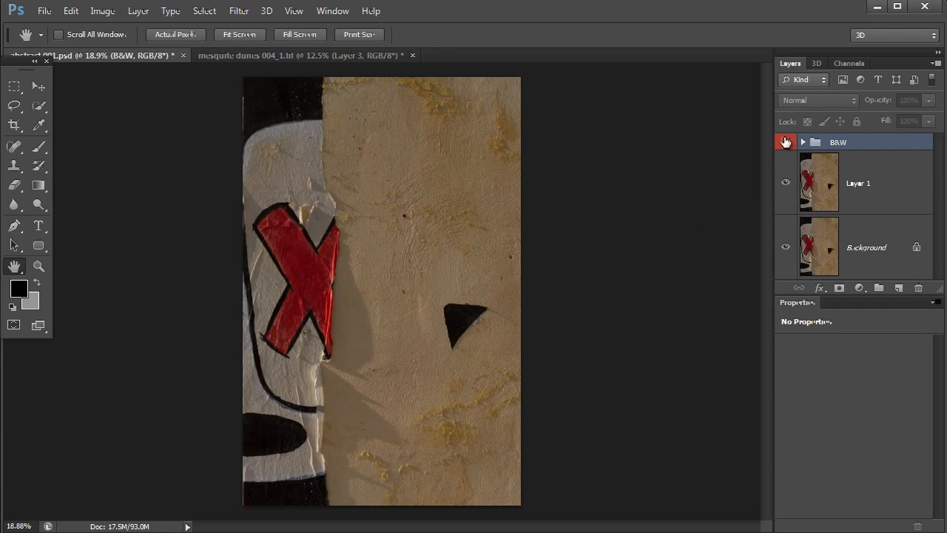
left_click(786, 142)
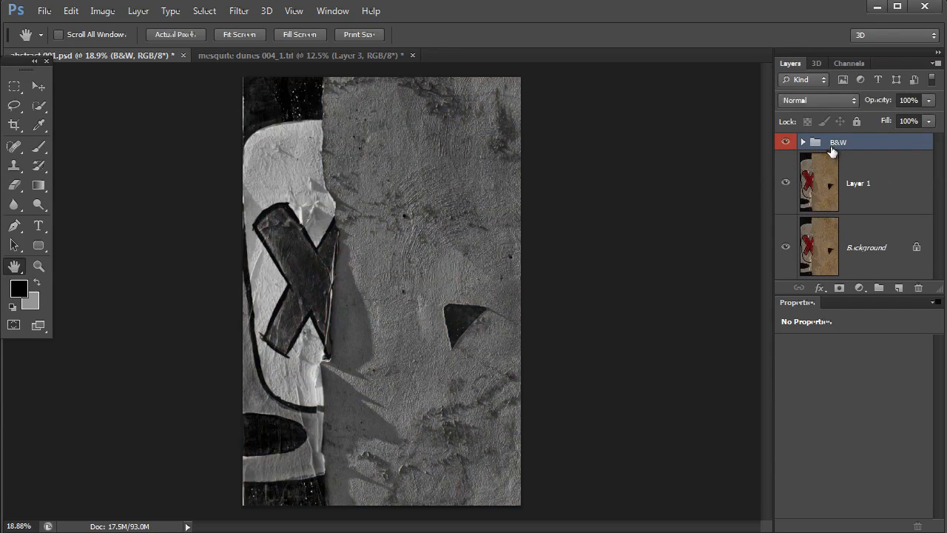
left_click(851, 100)
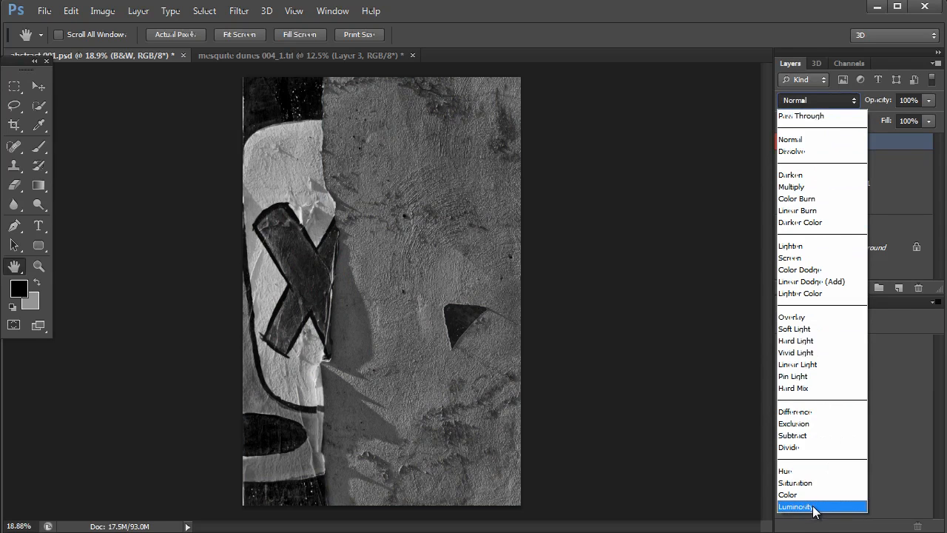
left_click(814, 507)
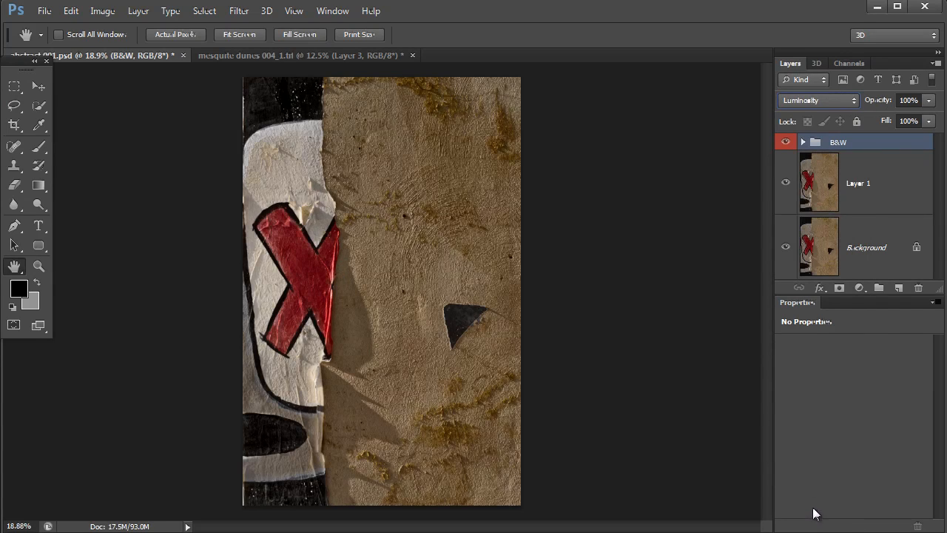
Toggle the Luminosity-blended B&W group to compare the enhanced color image with the original
left_click(787, 144)
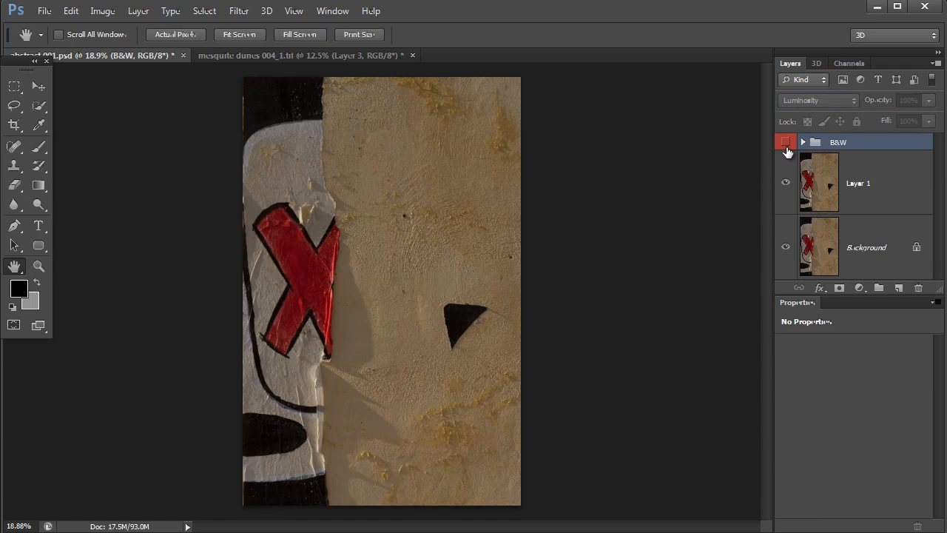
left_click(786, 143)
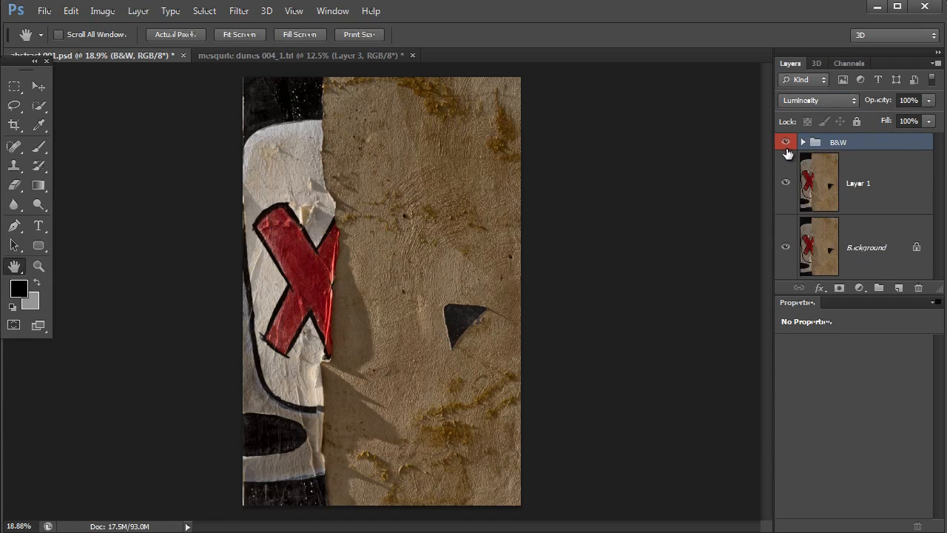
left_click(786, 145)
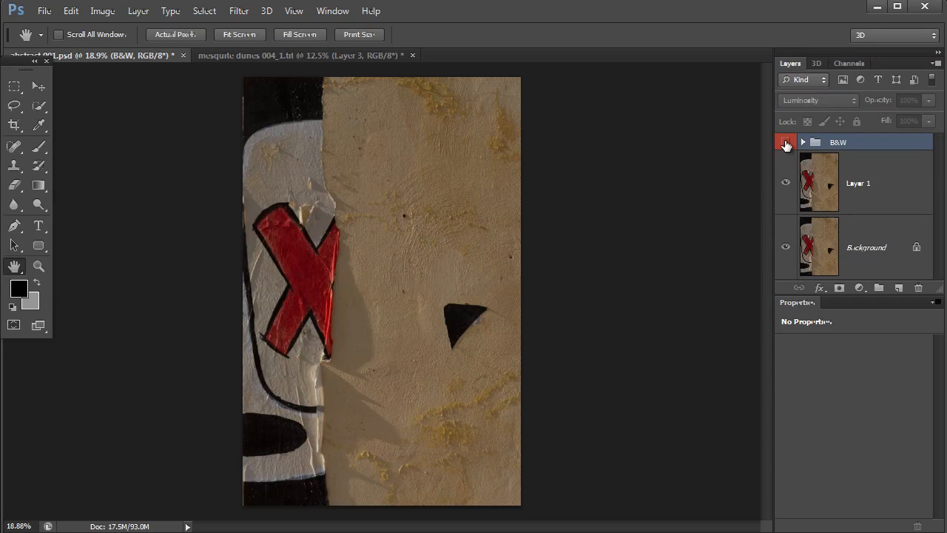
left_click(786, 143)
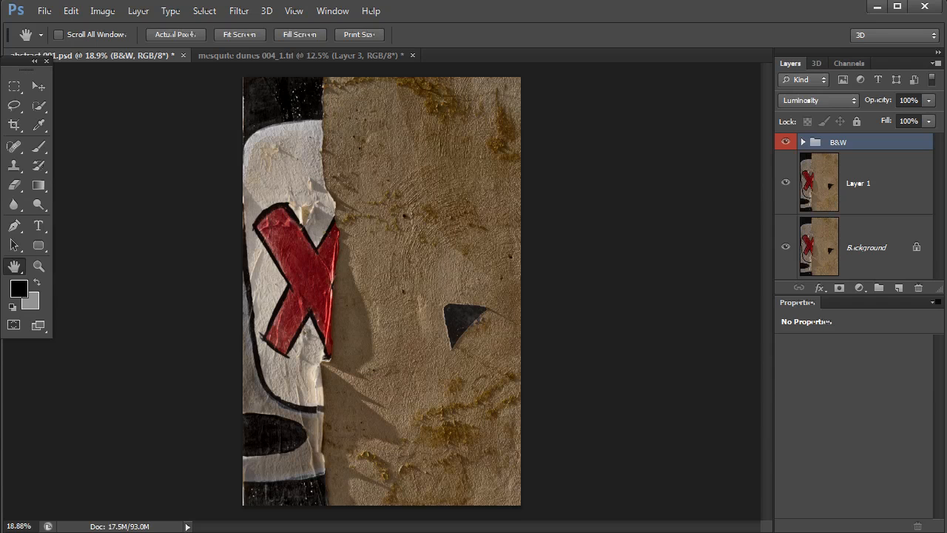
Switch to Chrome and view the Chromeallusion.com Tutorials page and the artist's Twitter and Facebook profiles
key("alt+Tab")
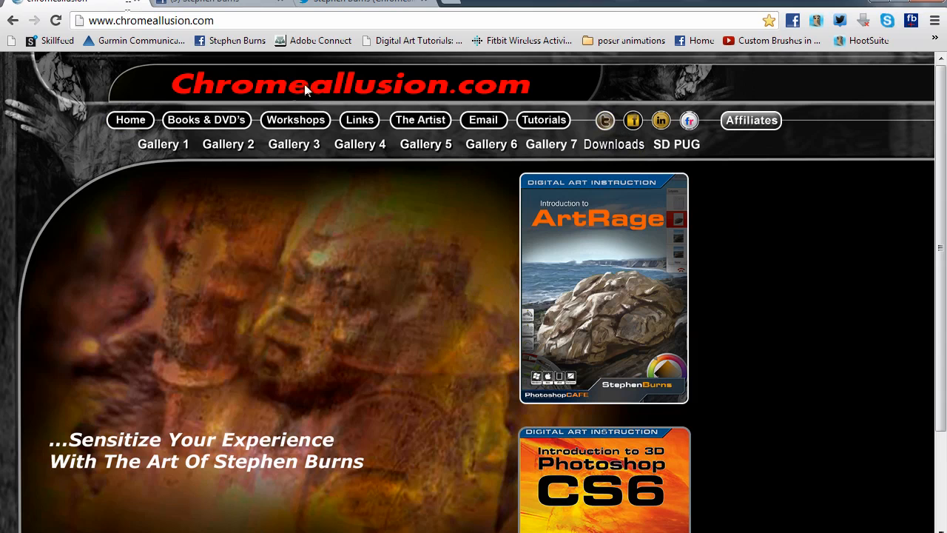
left_click(542, 124)
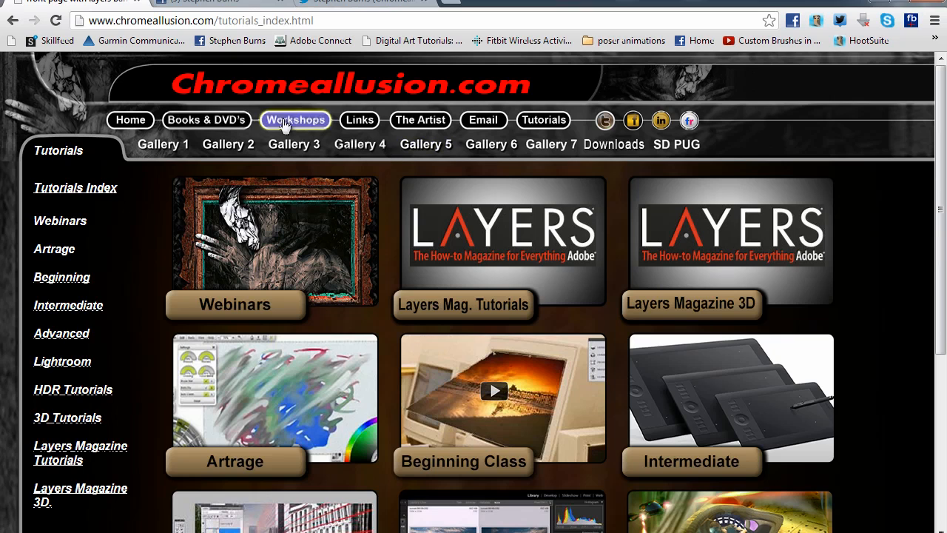
left_click(355, 6)
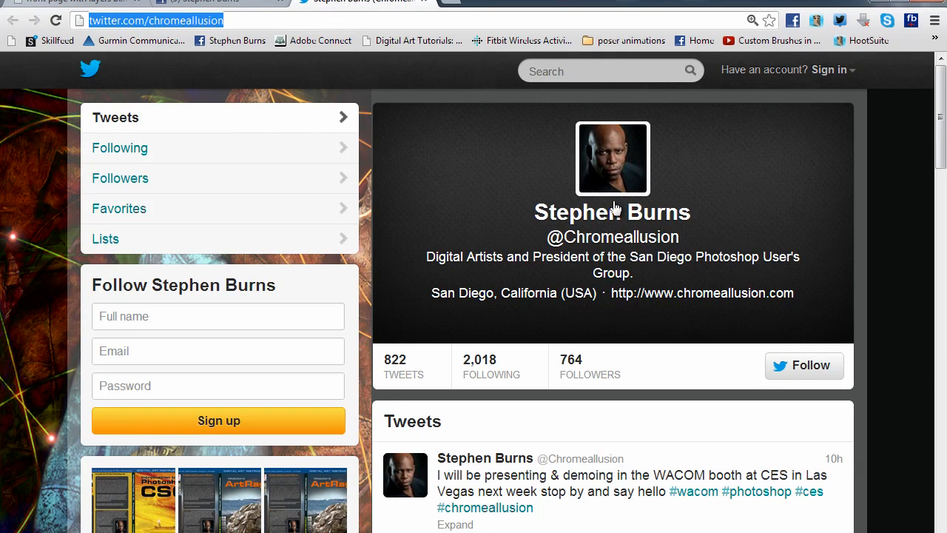
left_click(220, 4)
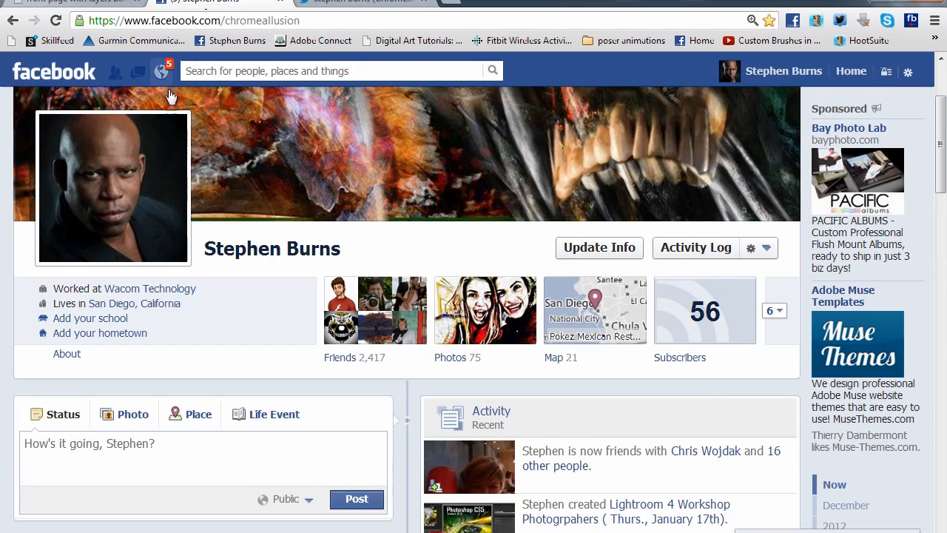